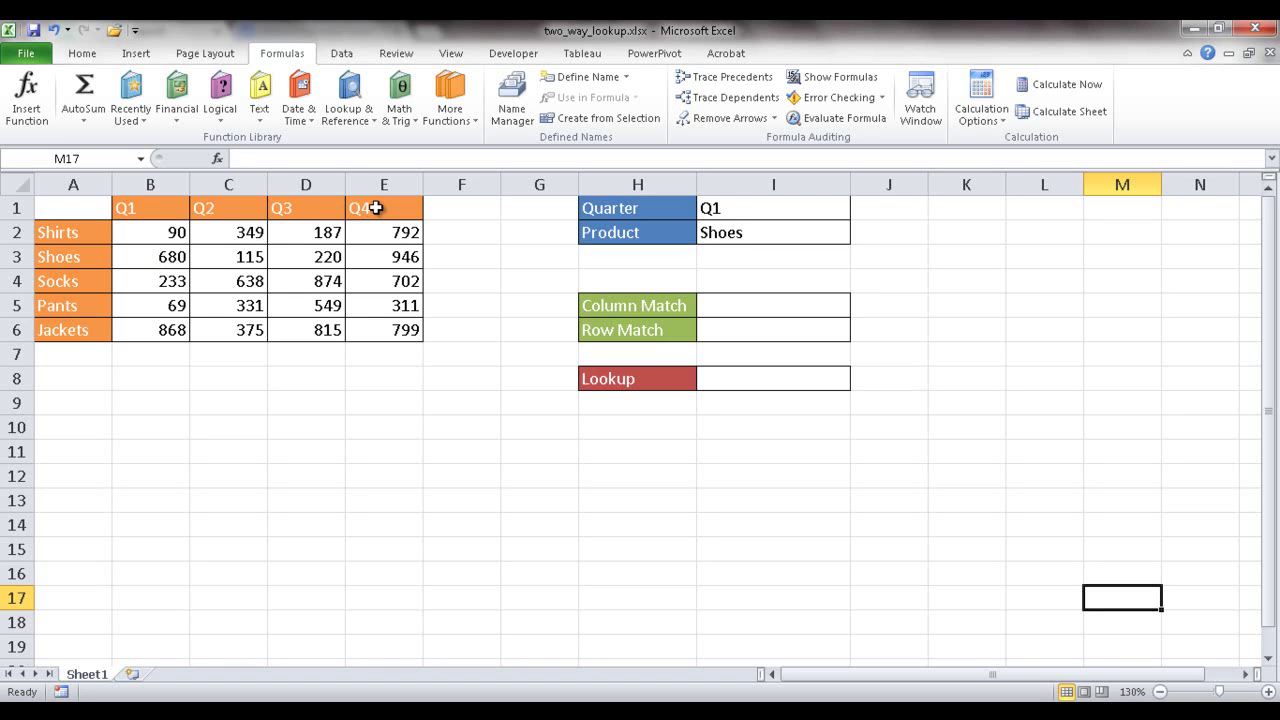
Enter the formula =MATCH(I1,B1:E1) in the Column Match cell I5 to find the quarter's position in the header row.
click(387, 283)
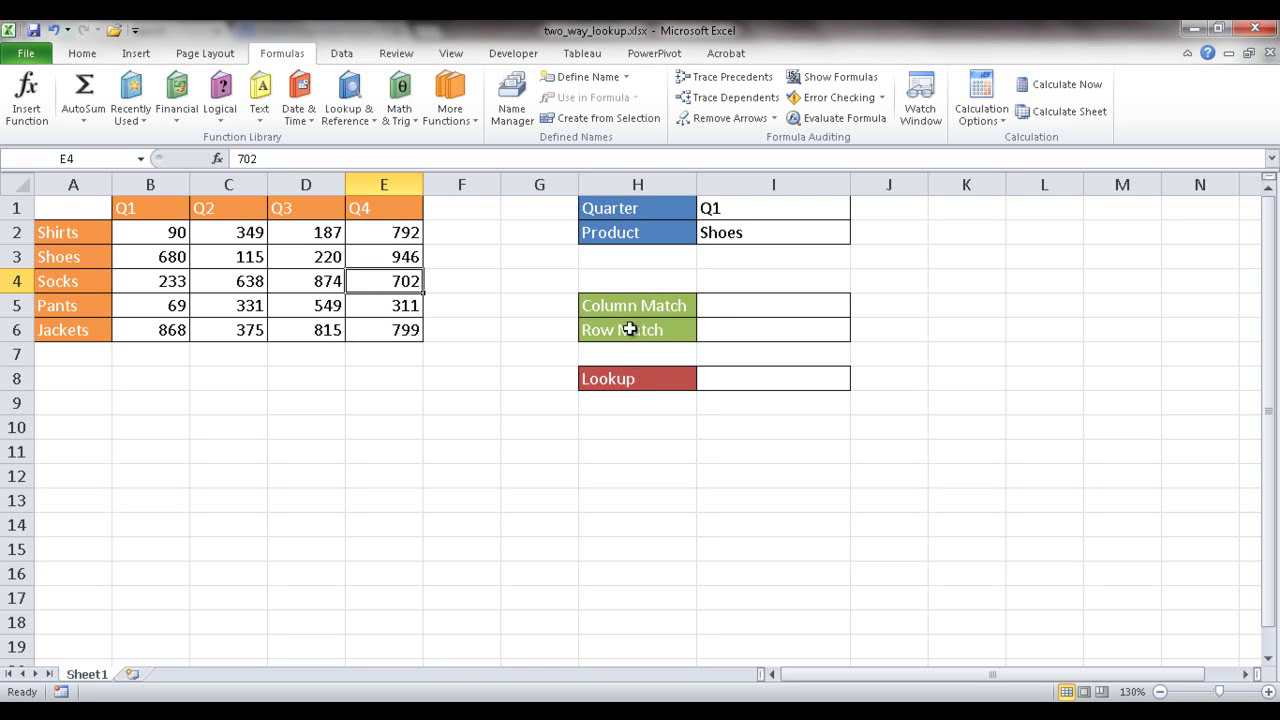
click(732, 305)
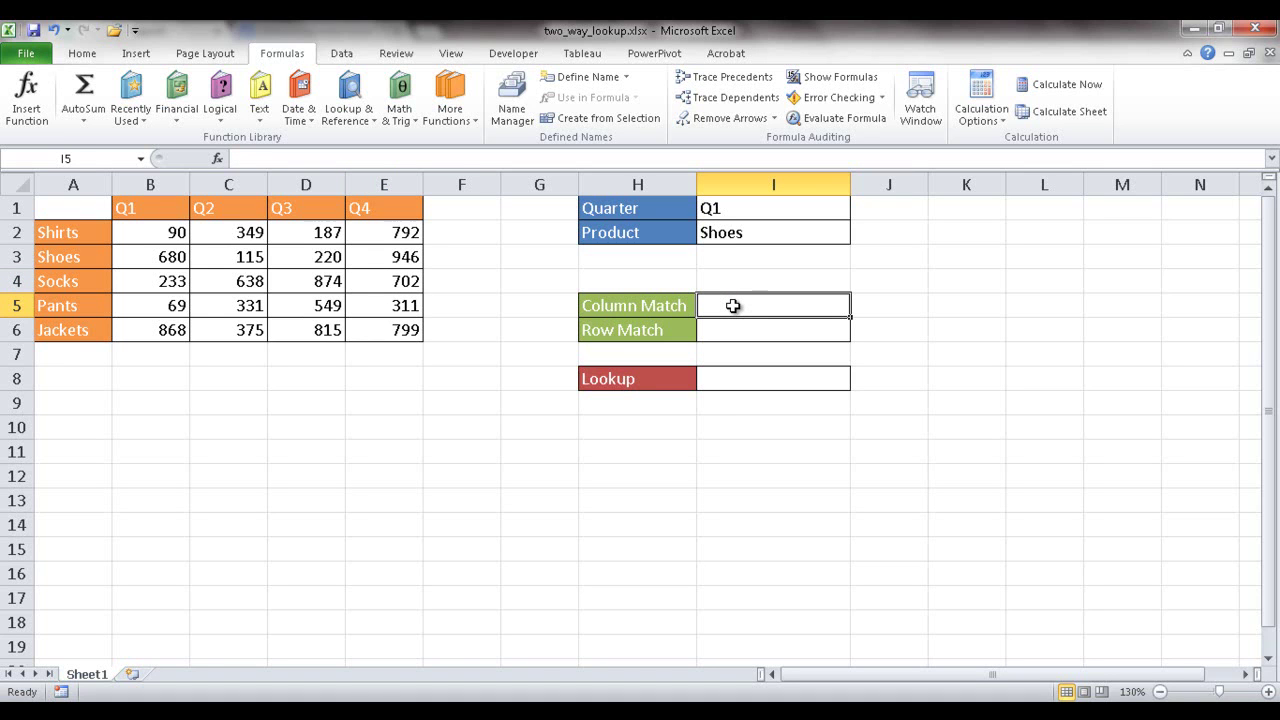
text(=match)
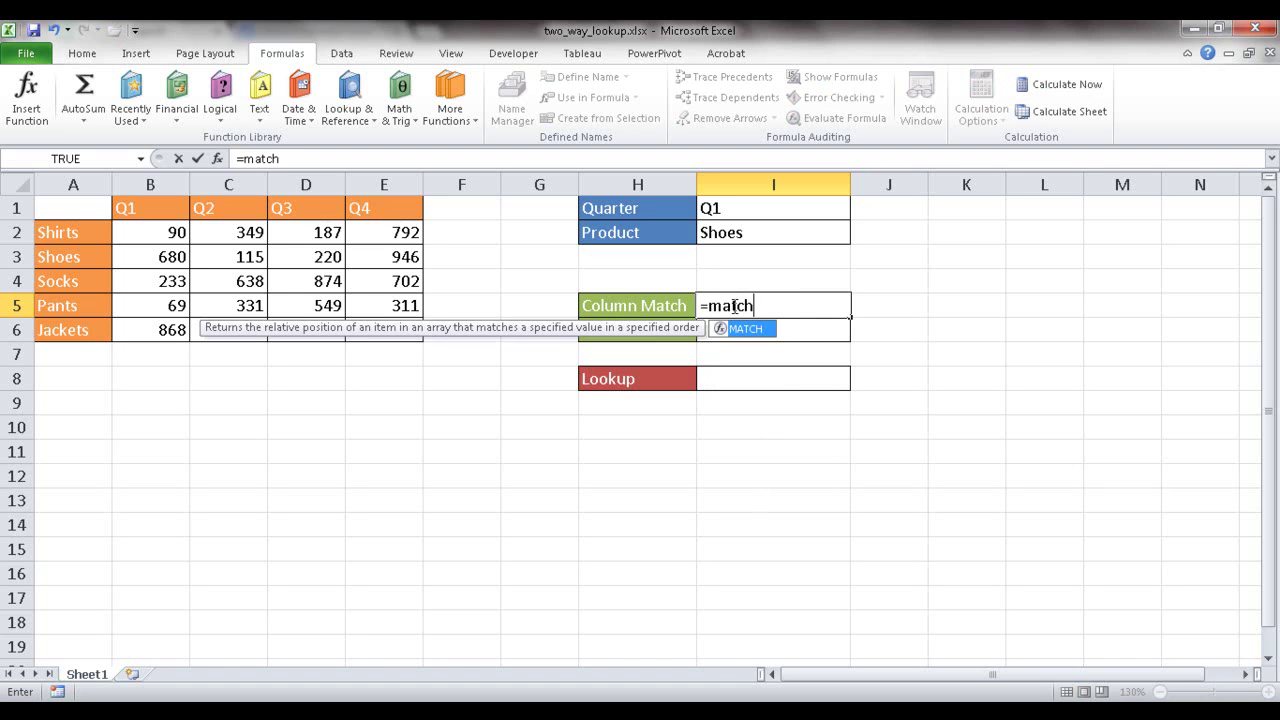
key(Tab)
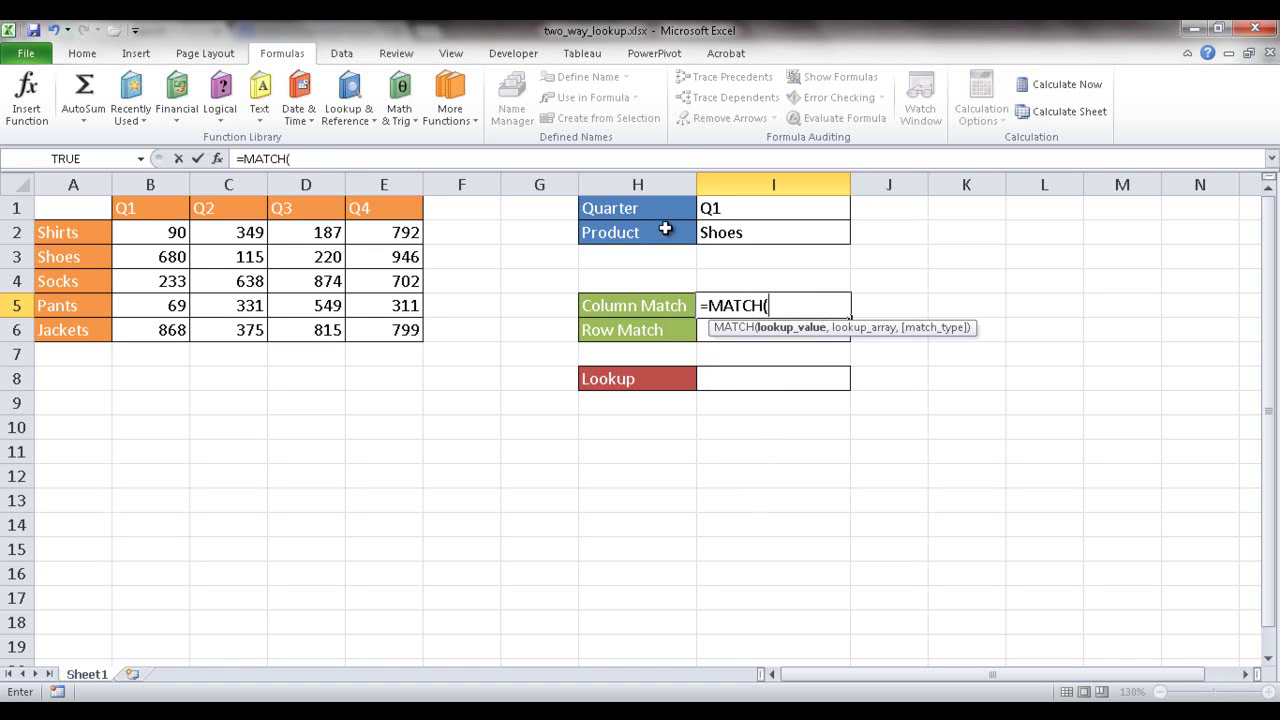
click(733, 207)
text(,)
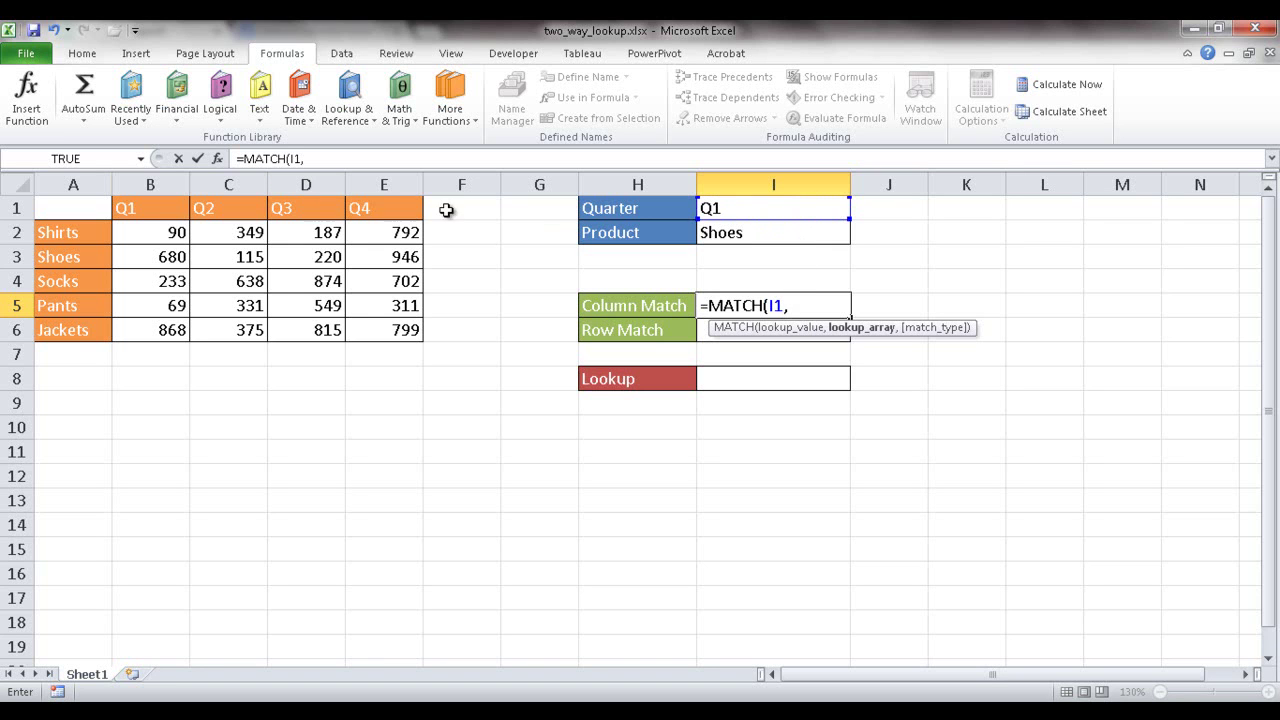
drag(130, 205, 377, 203)
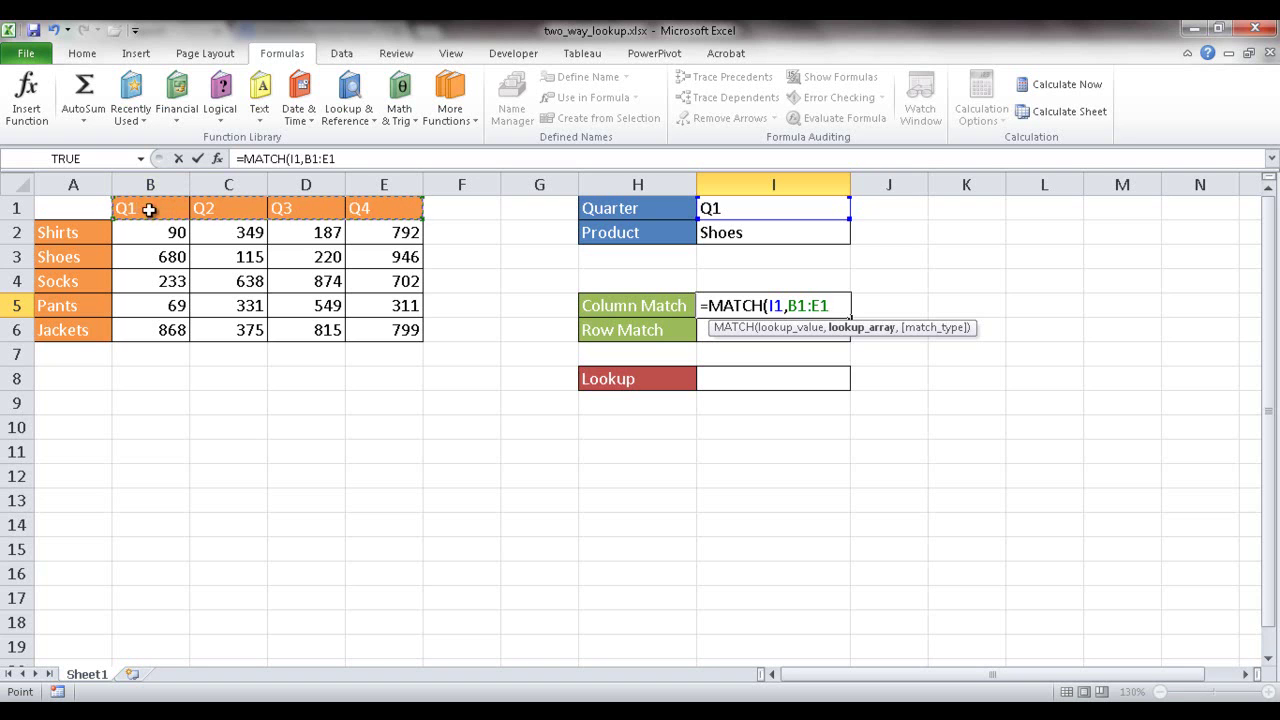
key(Return)
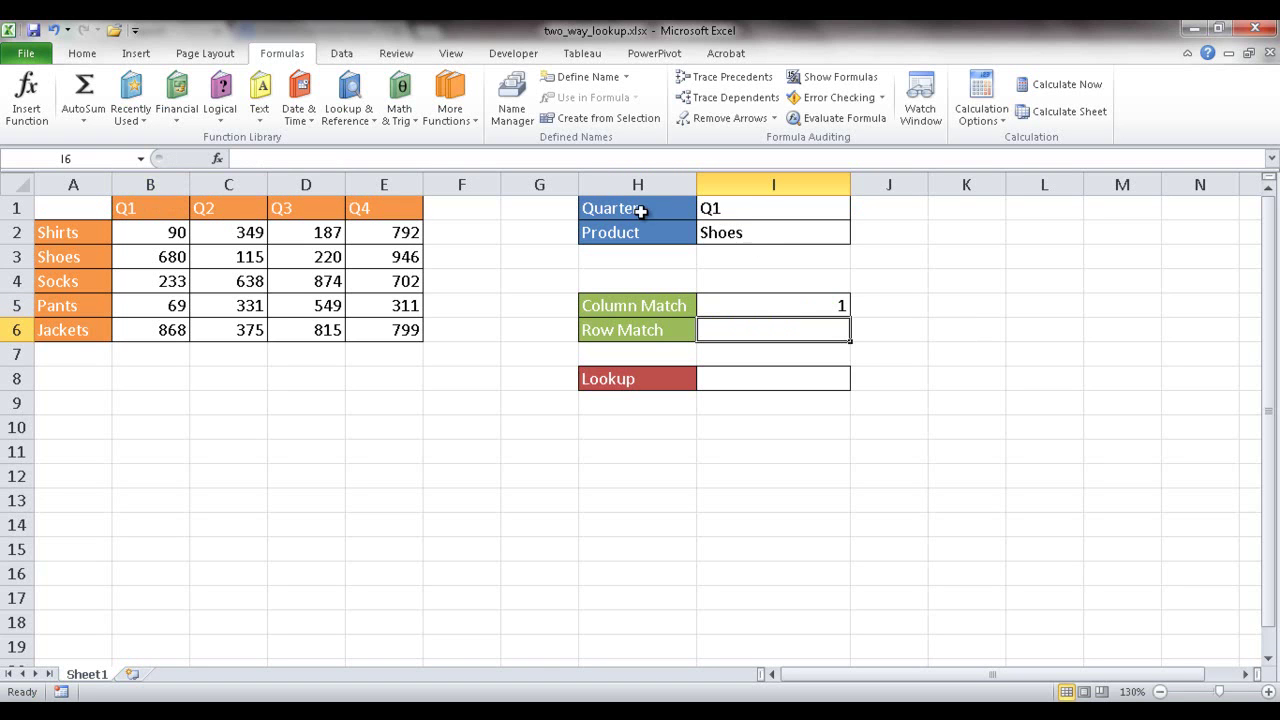
Change the Quarter in cell I1 to Q3 to test the column match.
click(745, 207)
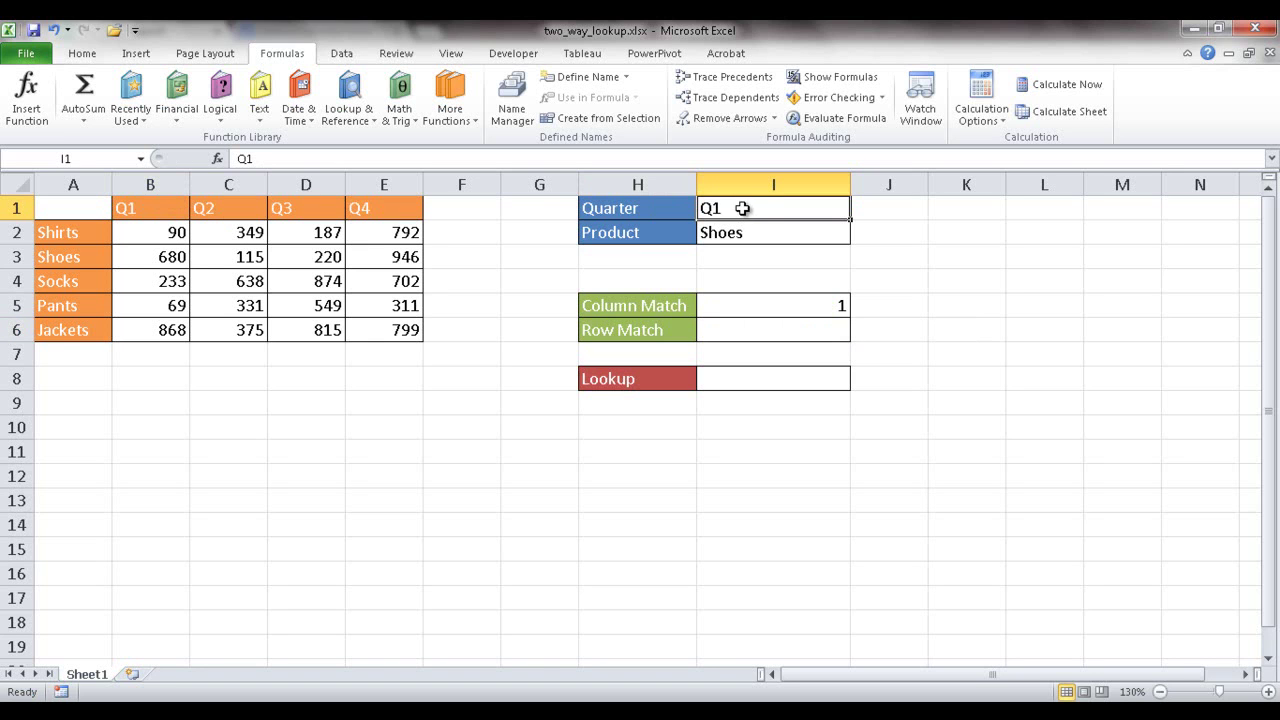
text(Q)
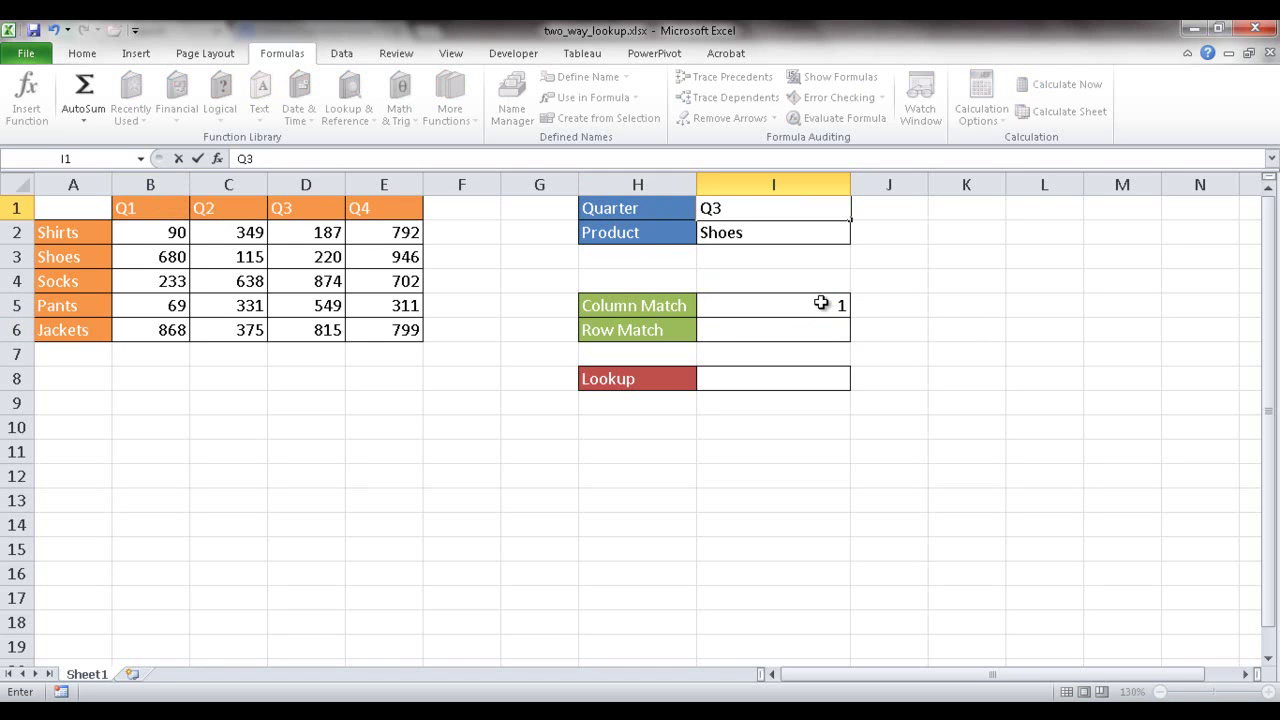
key(Return)
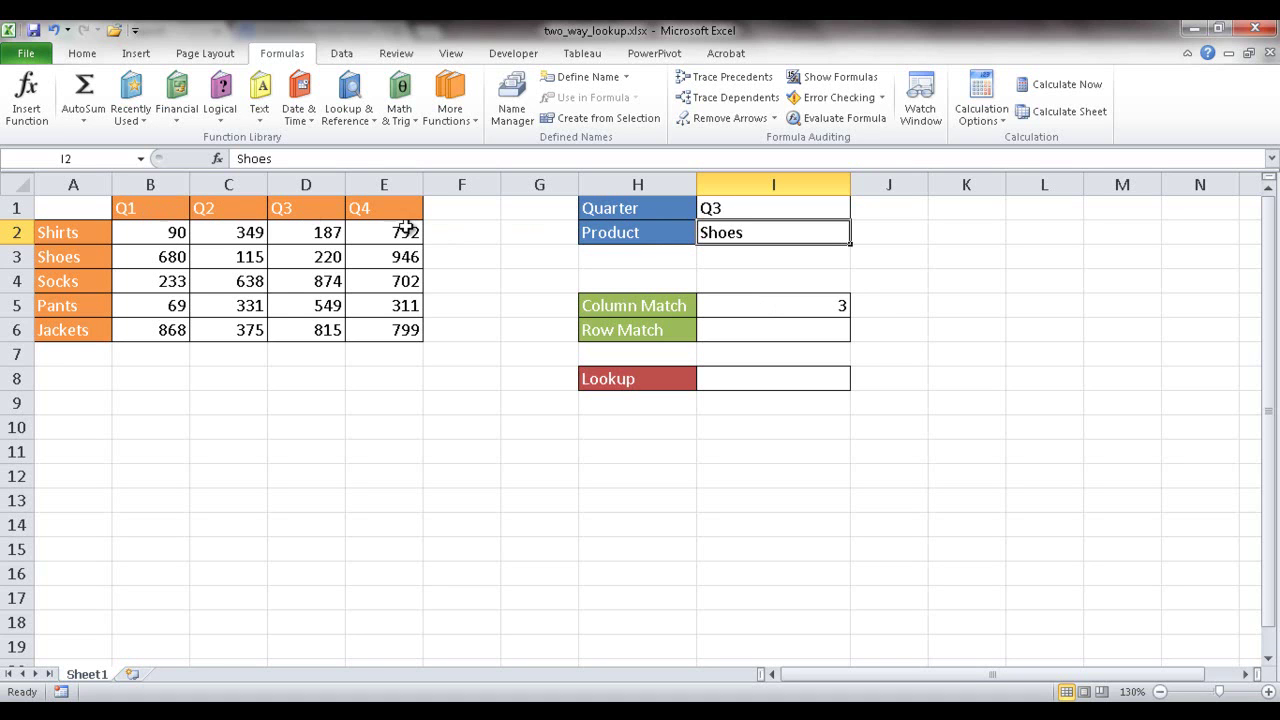
Enter an exact-match MATCH formula in the Row Match cell I6, looking up I2 in A2:A6 with match type 0.
click(719, 332)
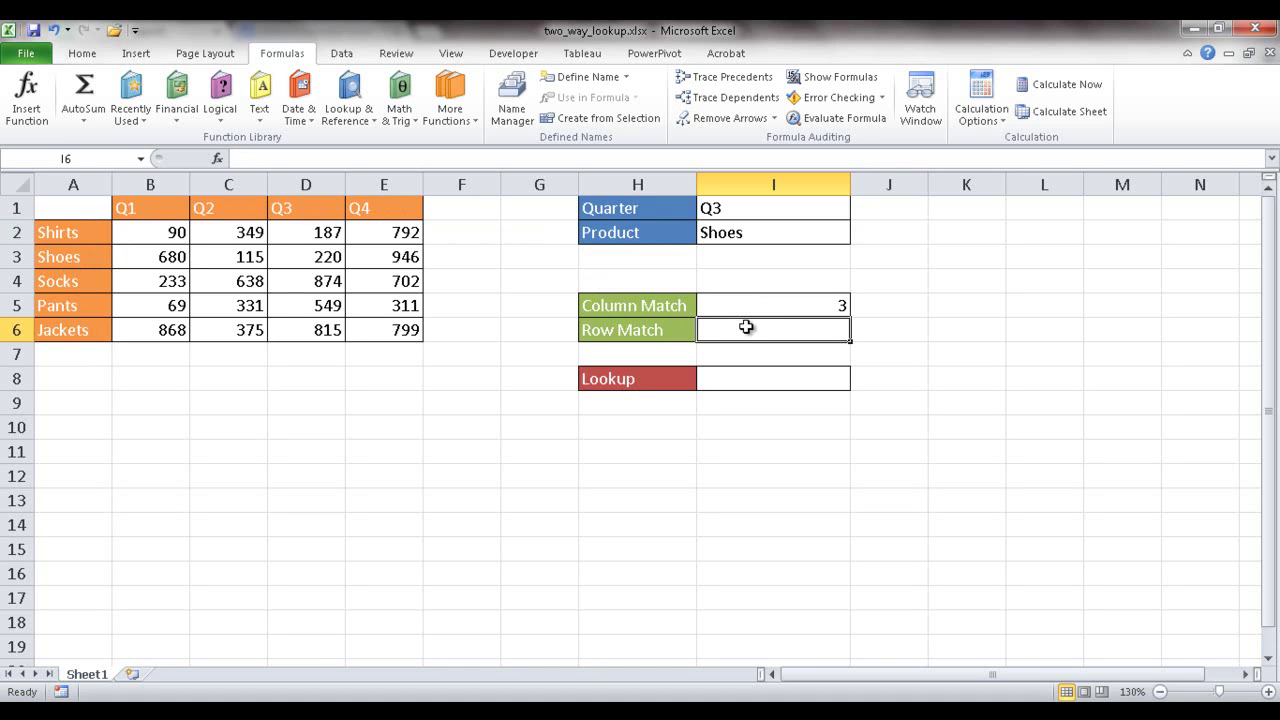
text(=mat)
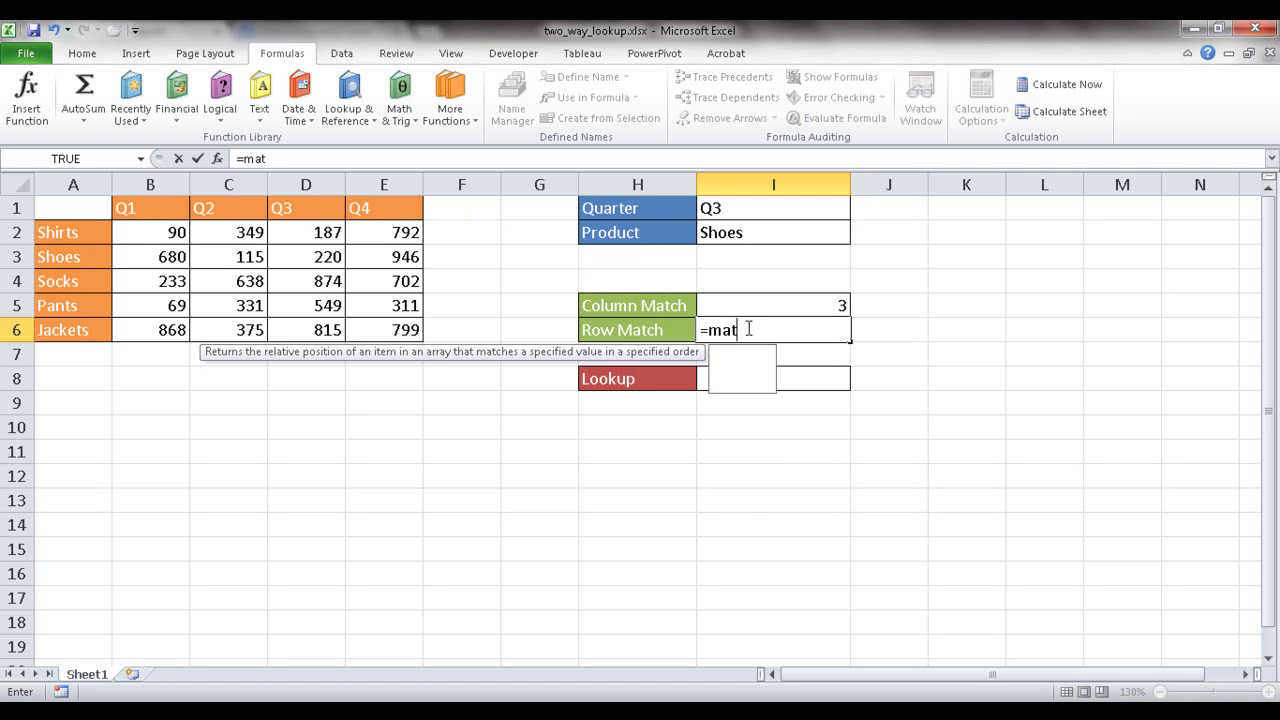
text(ch)
key(Tab)
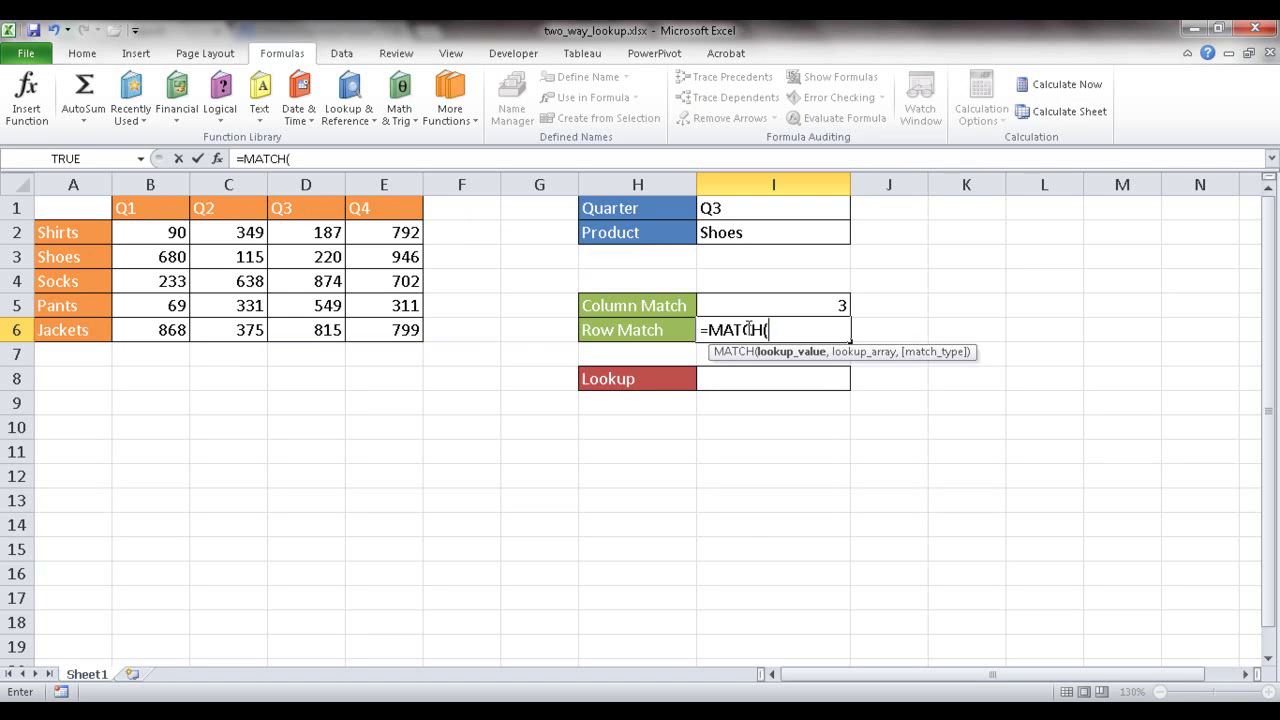
click(745, 233)
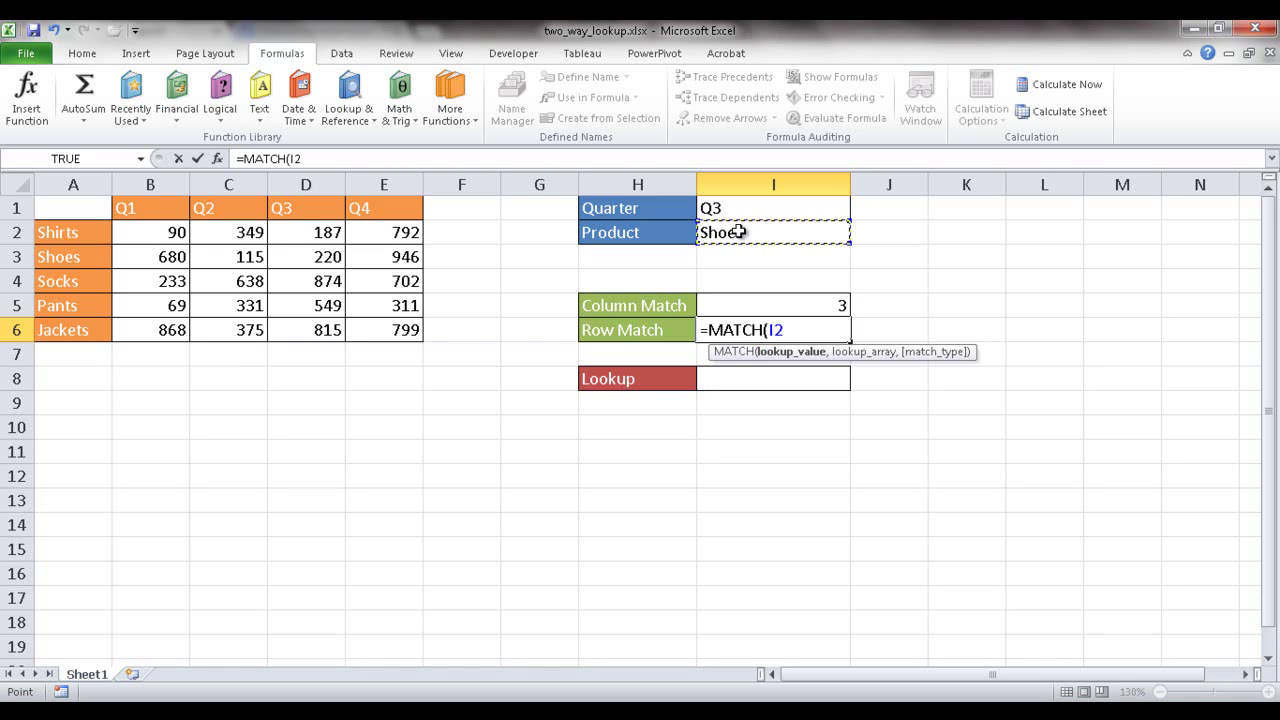
text(,)
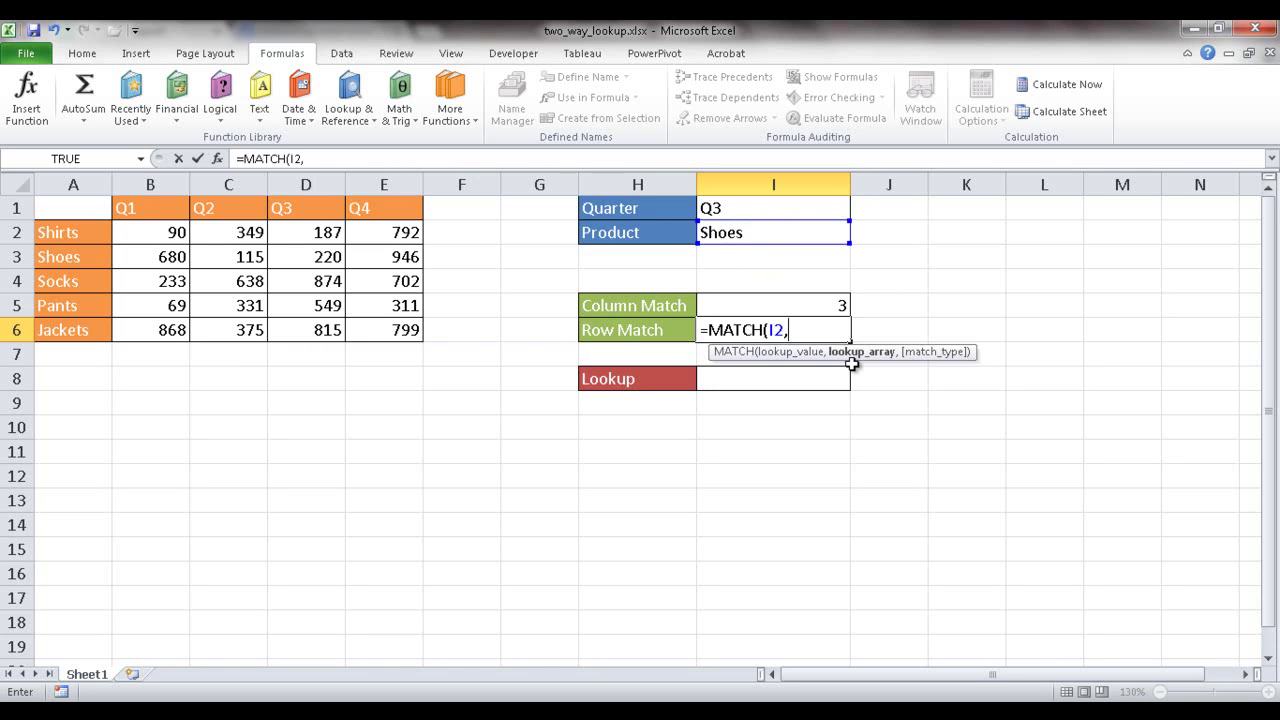
drag(80, 233, 76, 322)
text(,0)
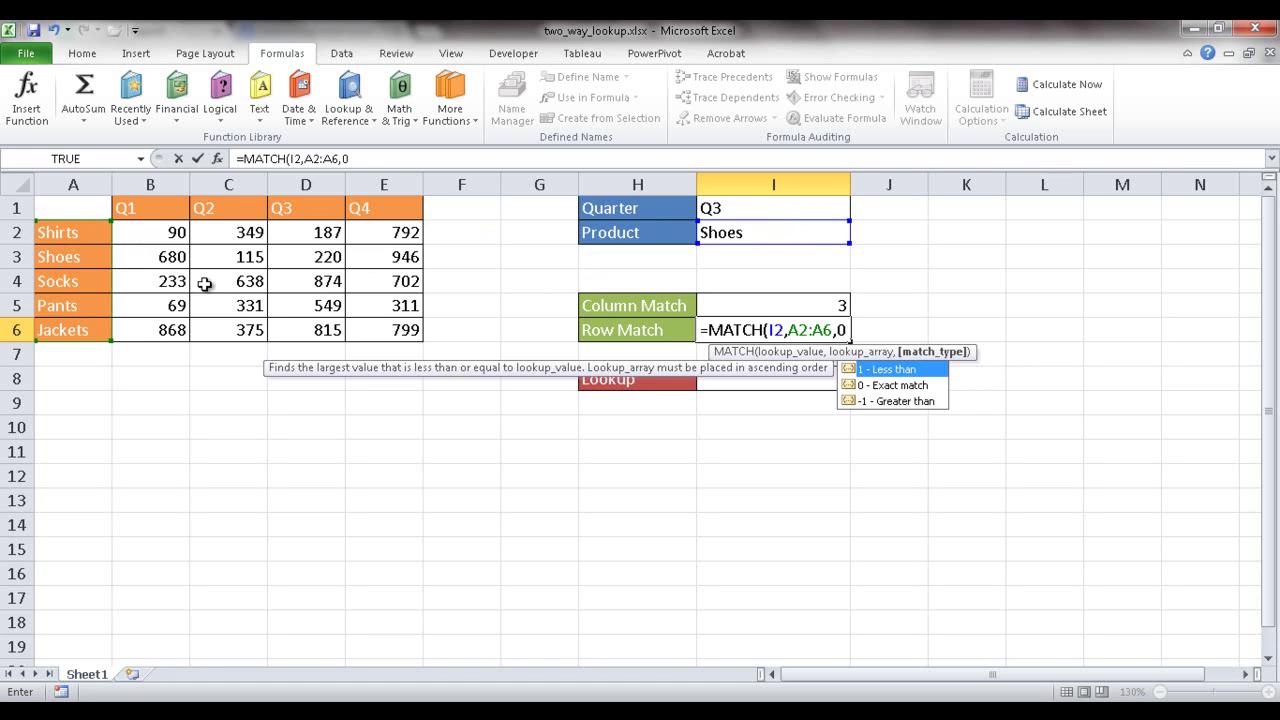
key(Return)
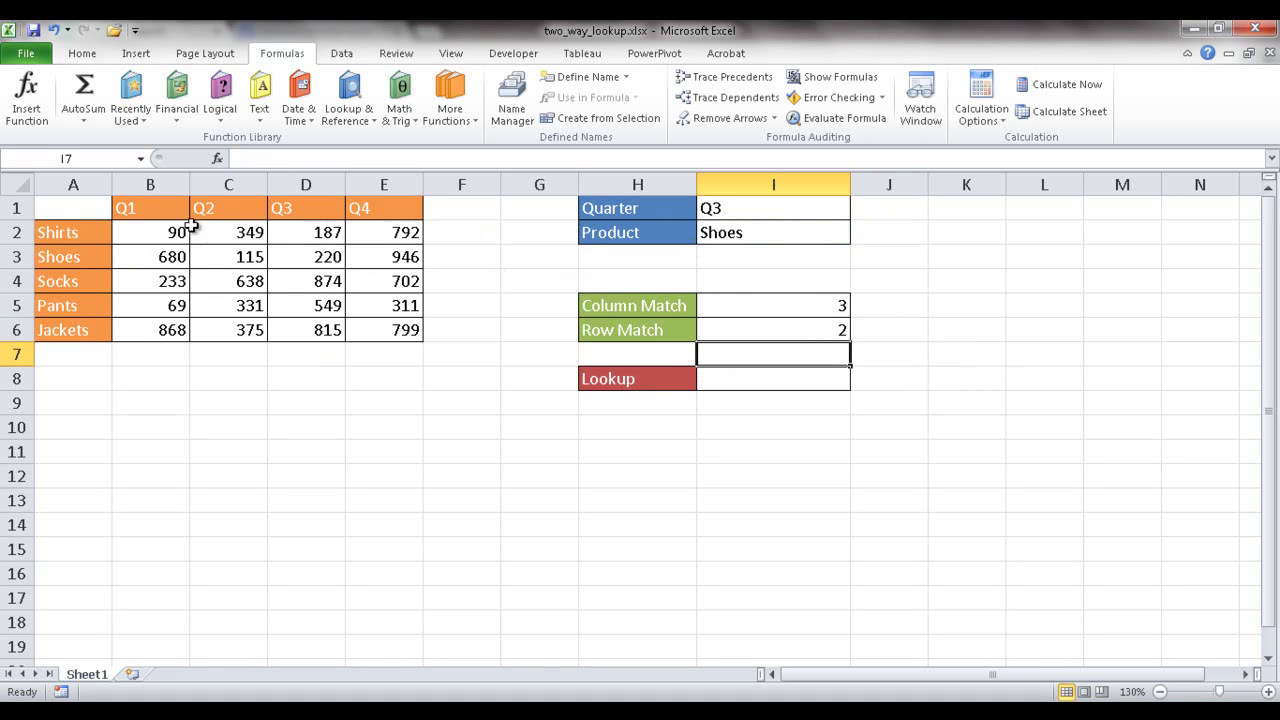
Change the Product in cell I2 to Jackets to test the row match.
click(86, 233)
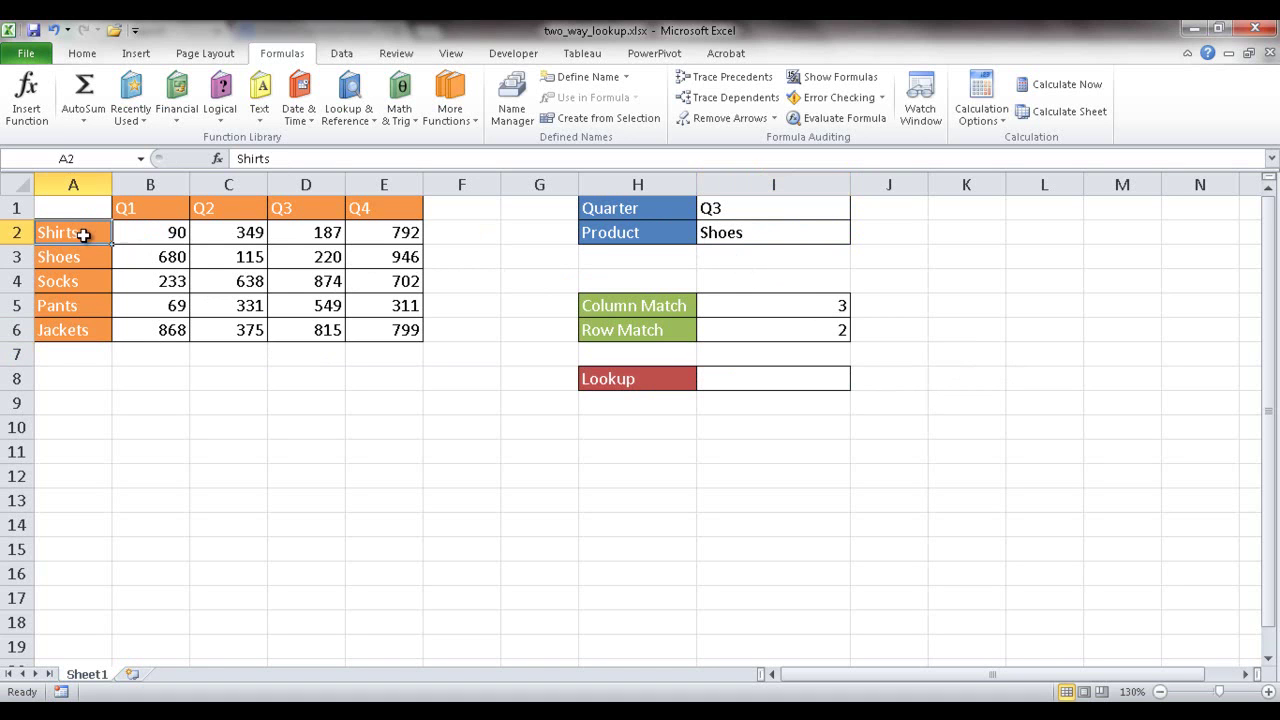
click(70, 268)
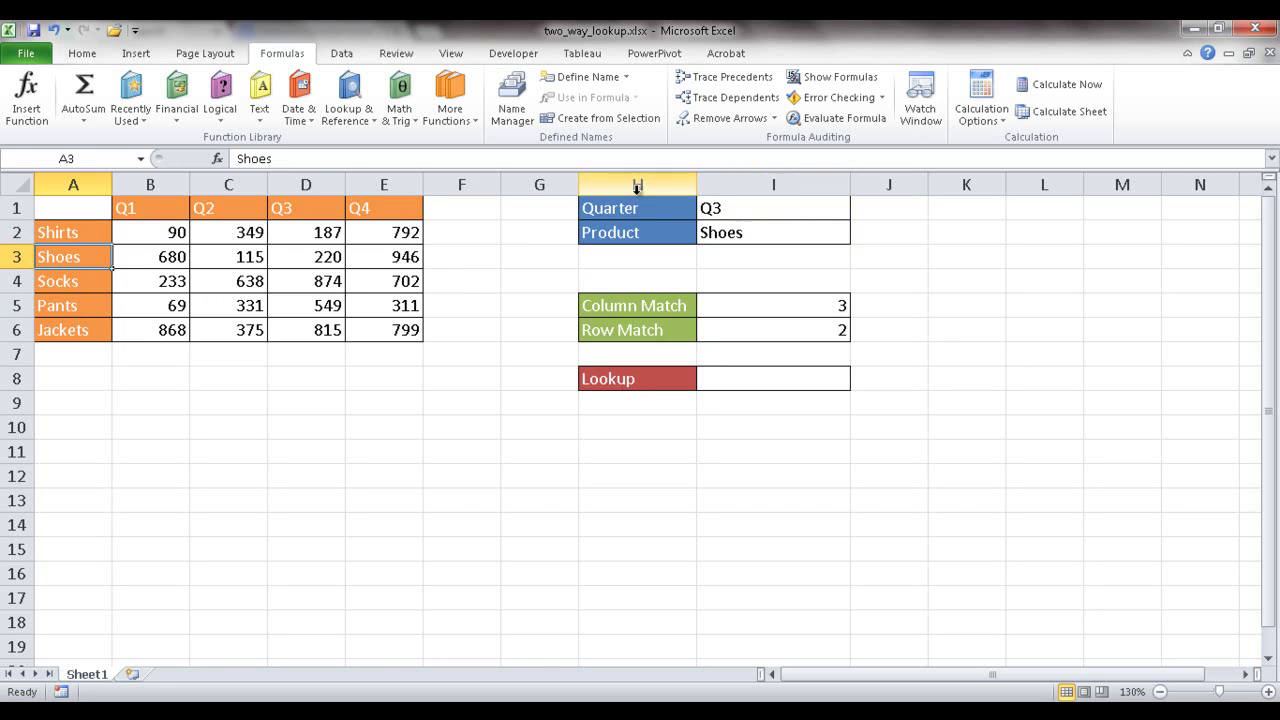
click(760, 232)
text(Jackets)
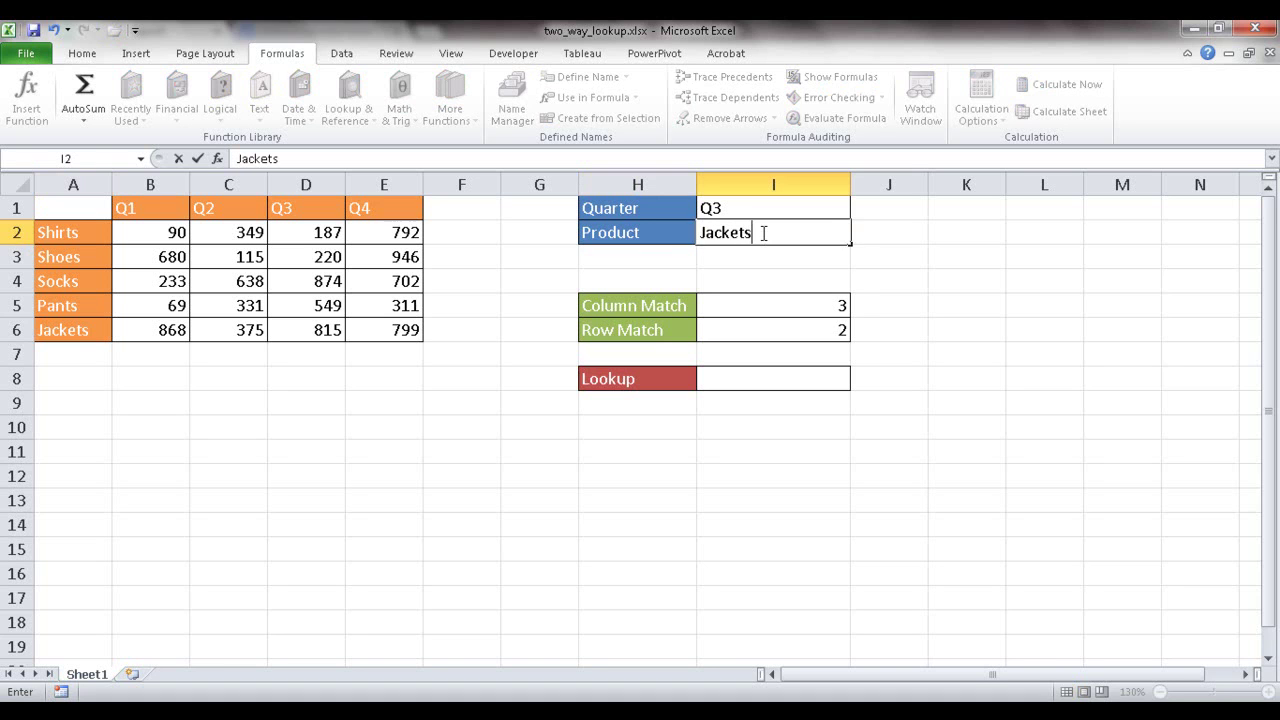
key(Return)
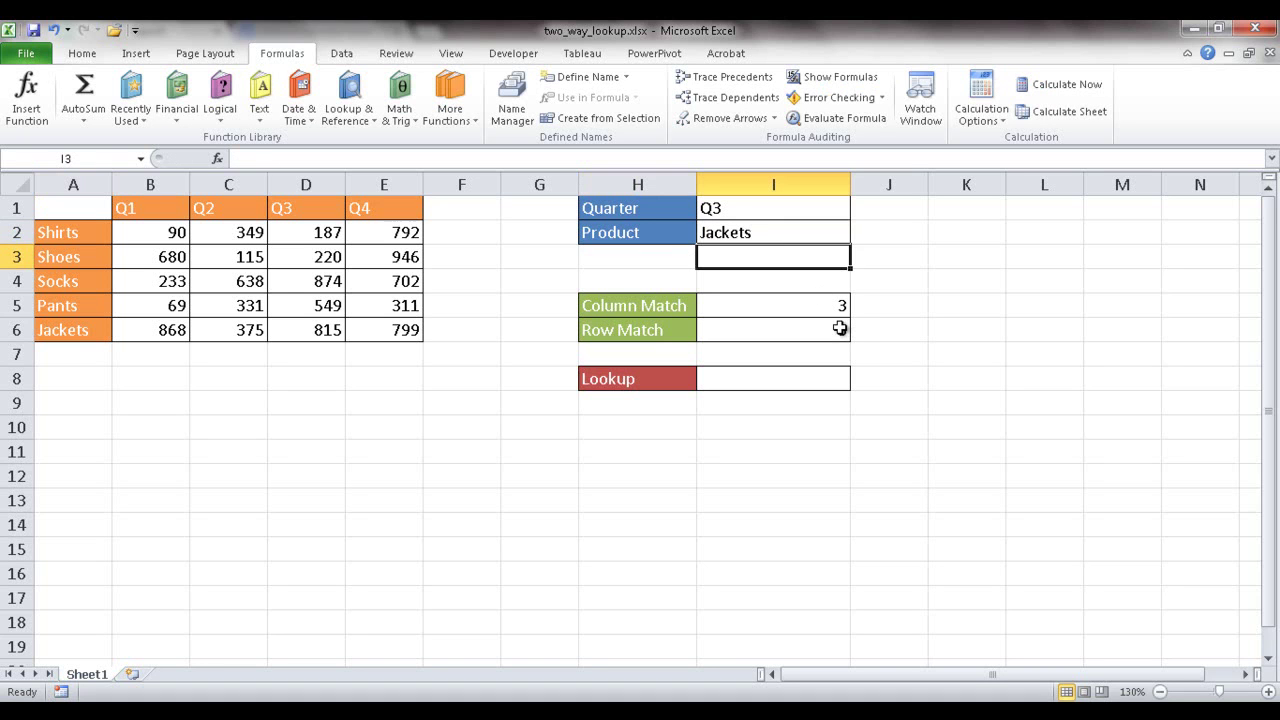
Begin an INDEX formula in the Lookup cell I8 with the sales figures B2:E6 as its array.
click(769, 305)
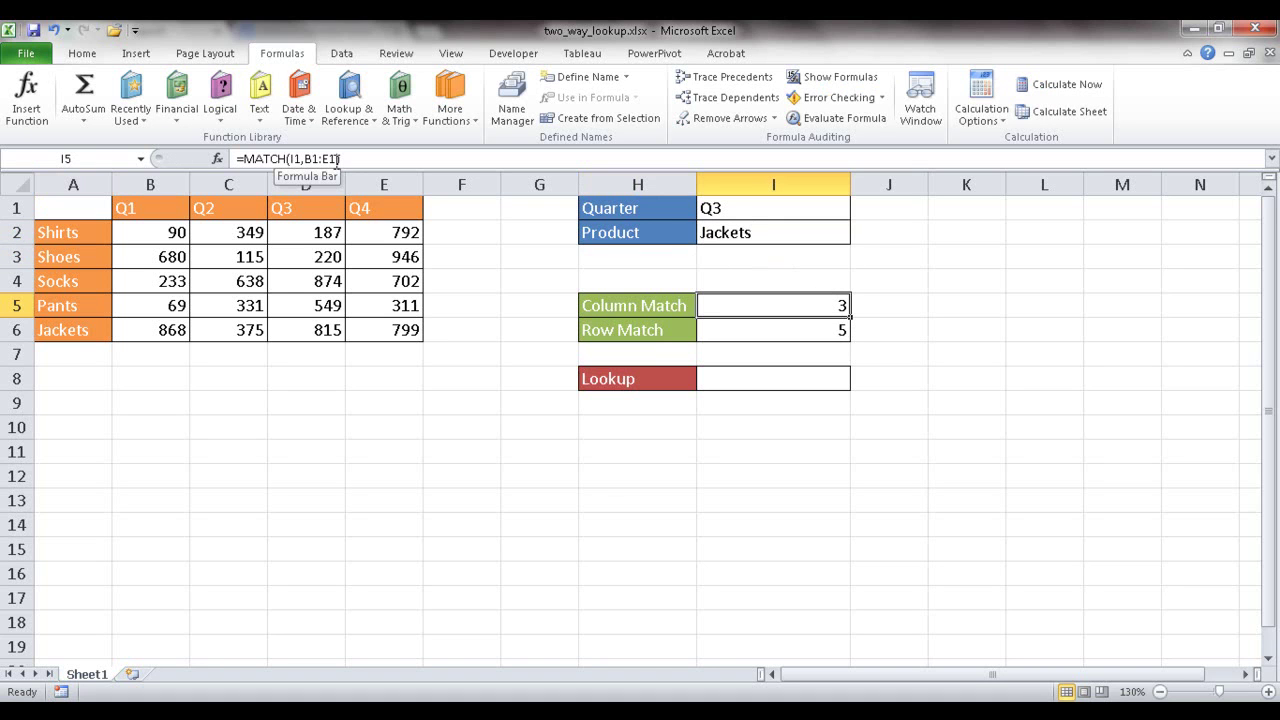
click(740, 328)
click(752, 380)
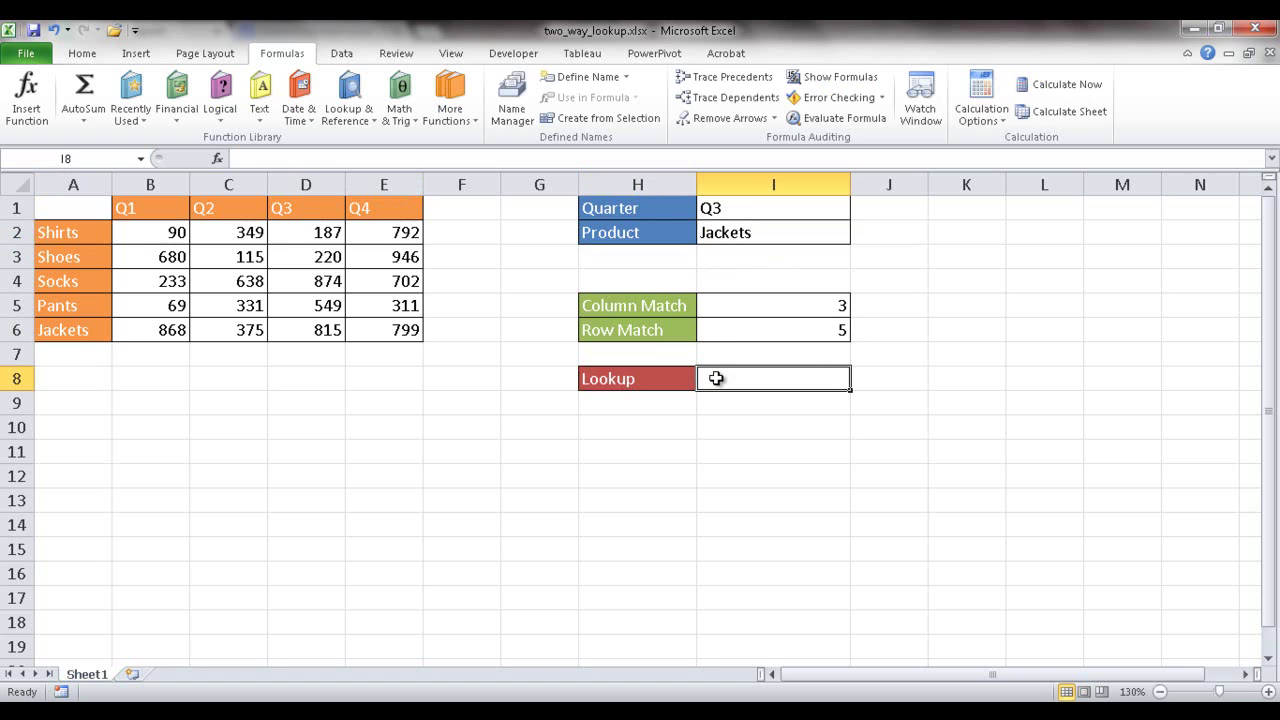
text(=)
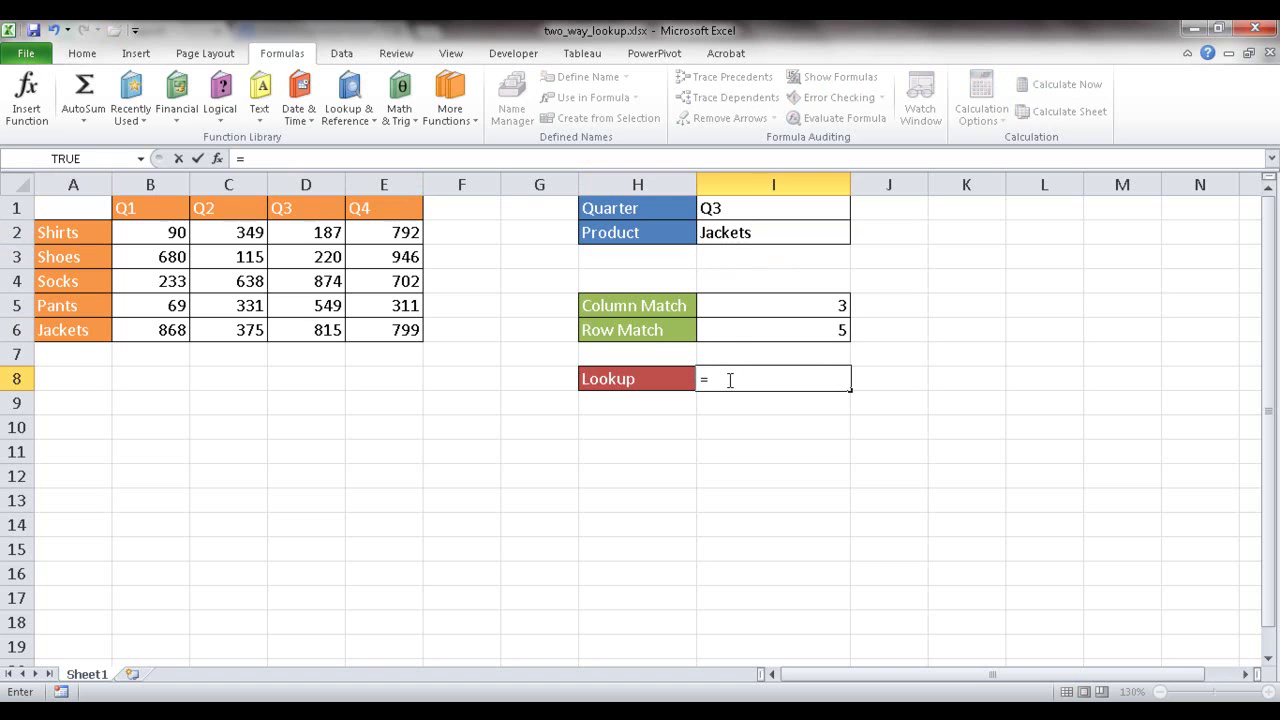
text(index)
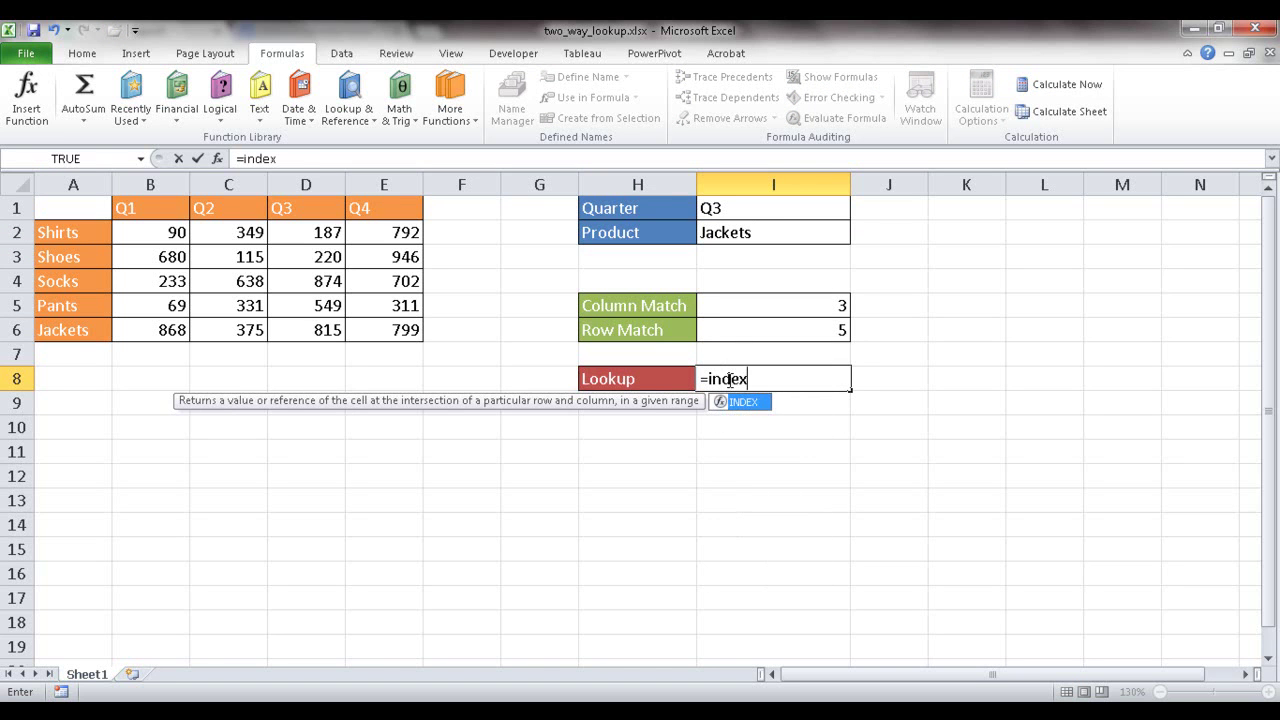
key(Tab)
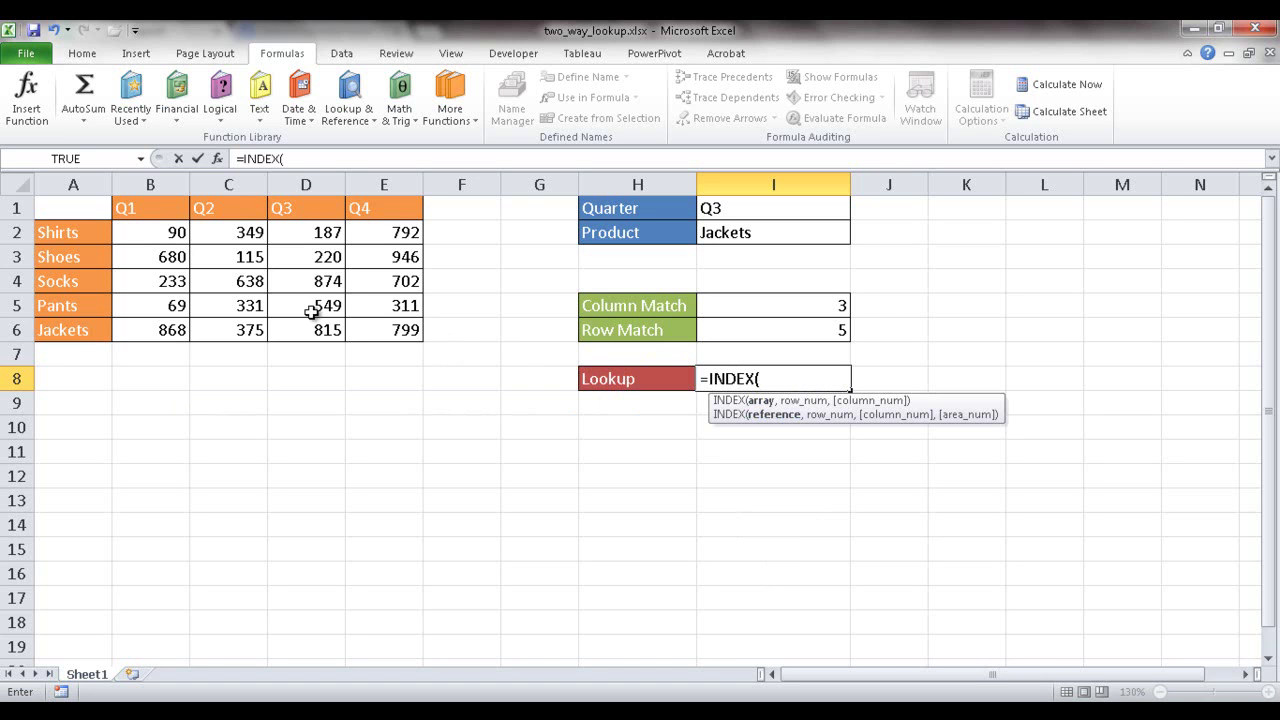
drag(143, 230, 372, 326)
text(,)
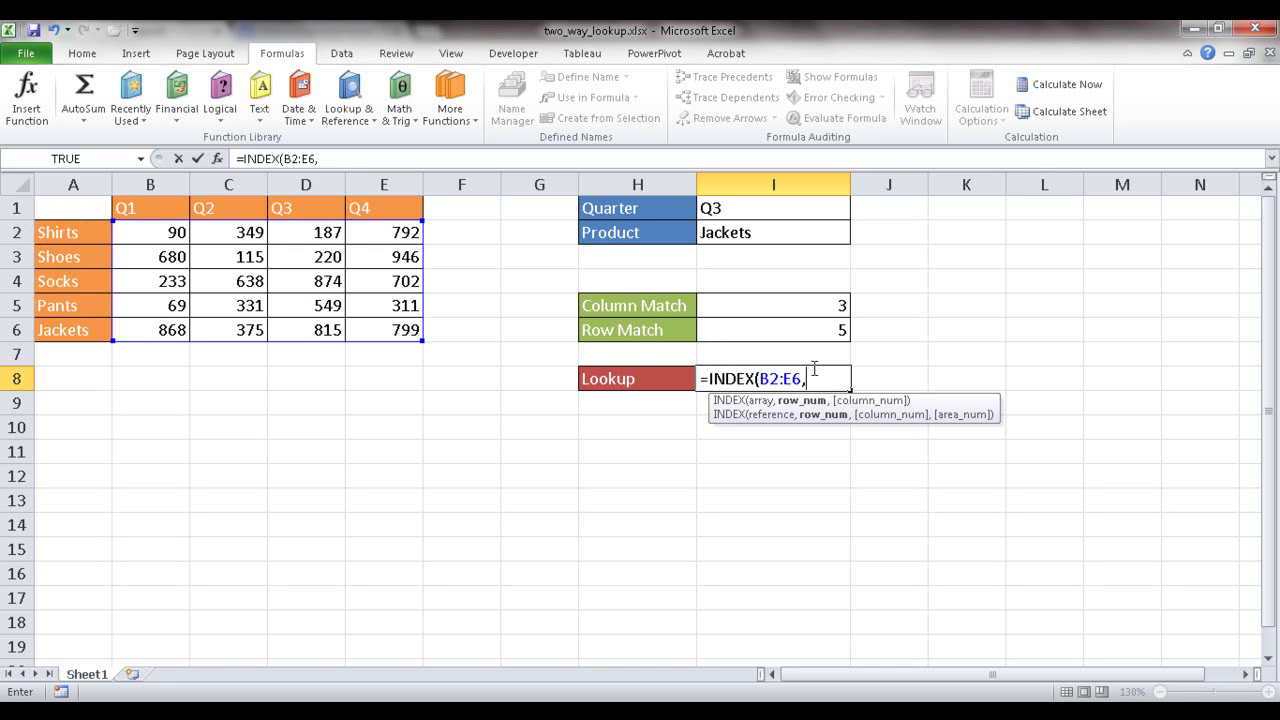
Add MATCH(I2,A2:A6,0) as the row number argument of the INDEX formula in I8, ready for the column argument.
text(match)
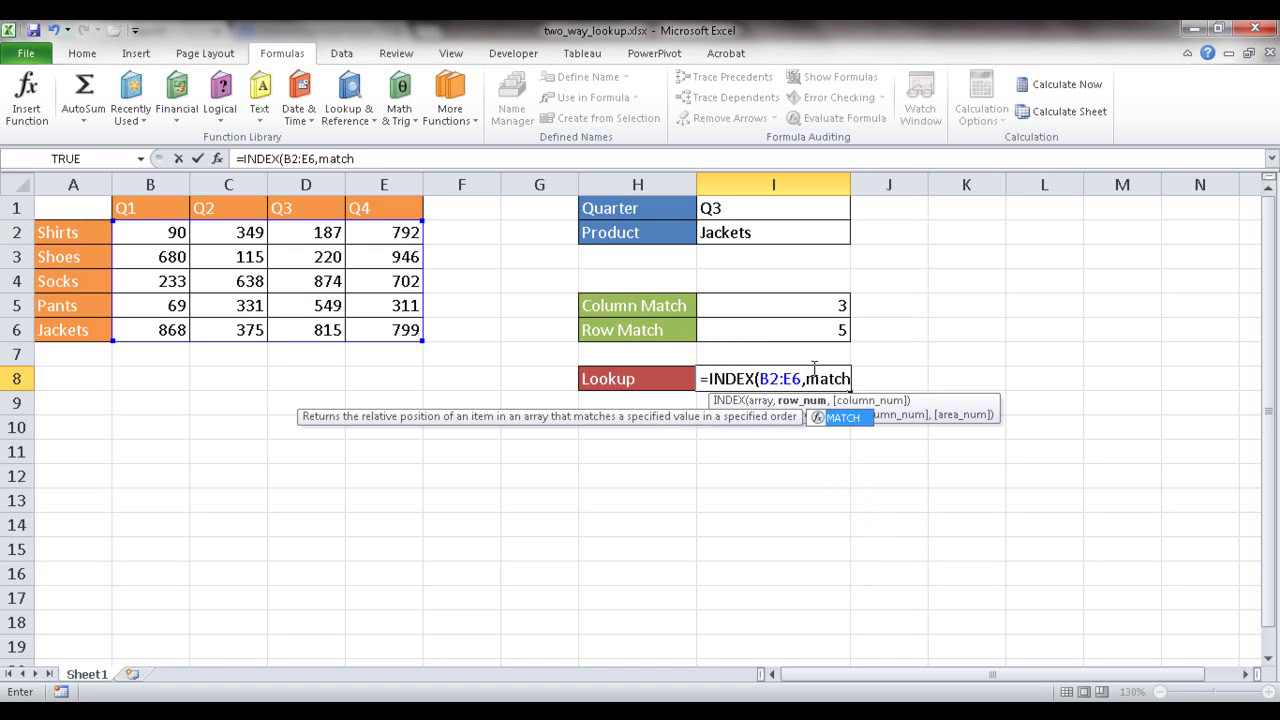
key(Tab)
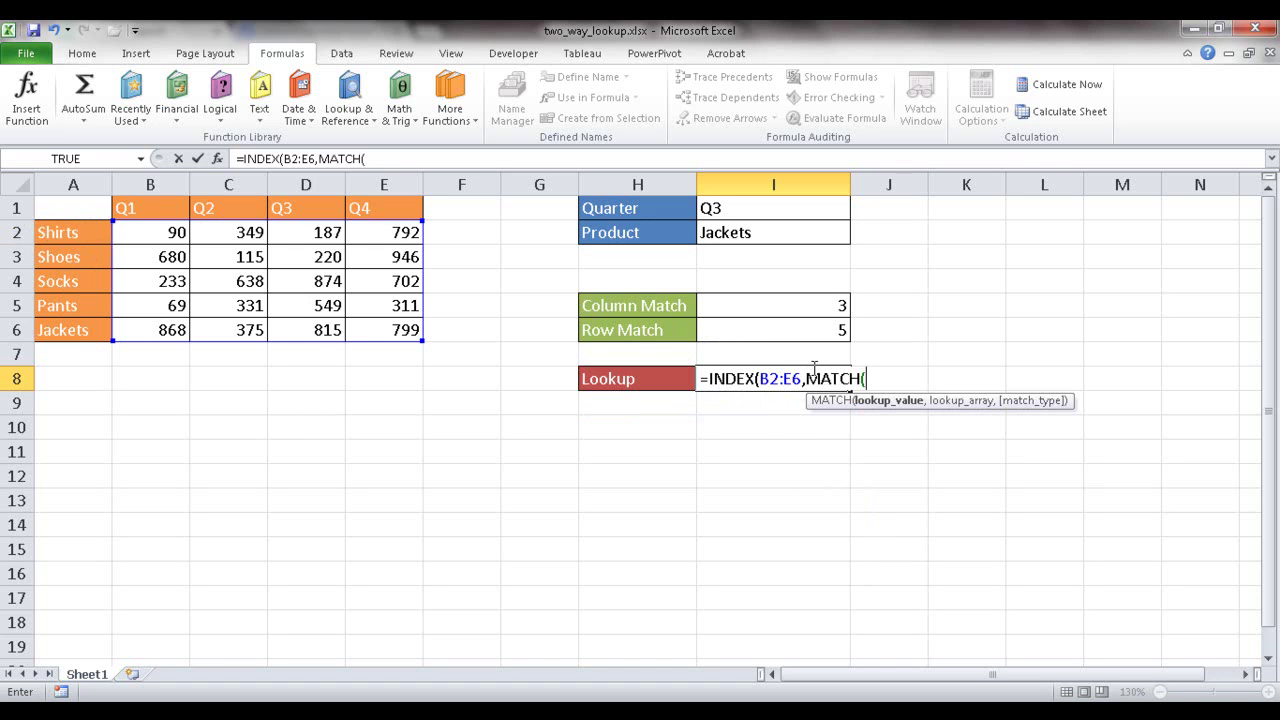
click(739, 233)
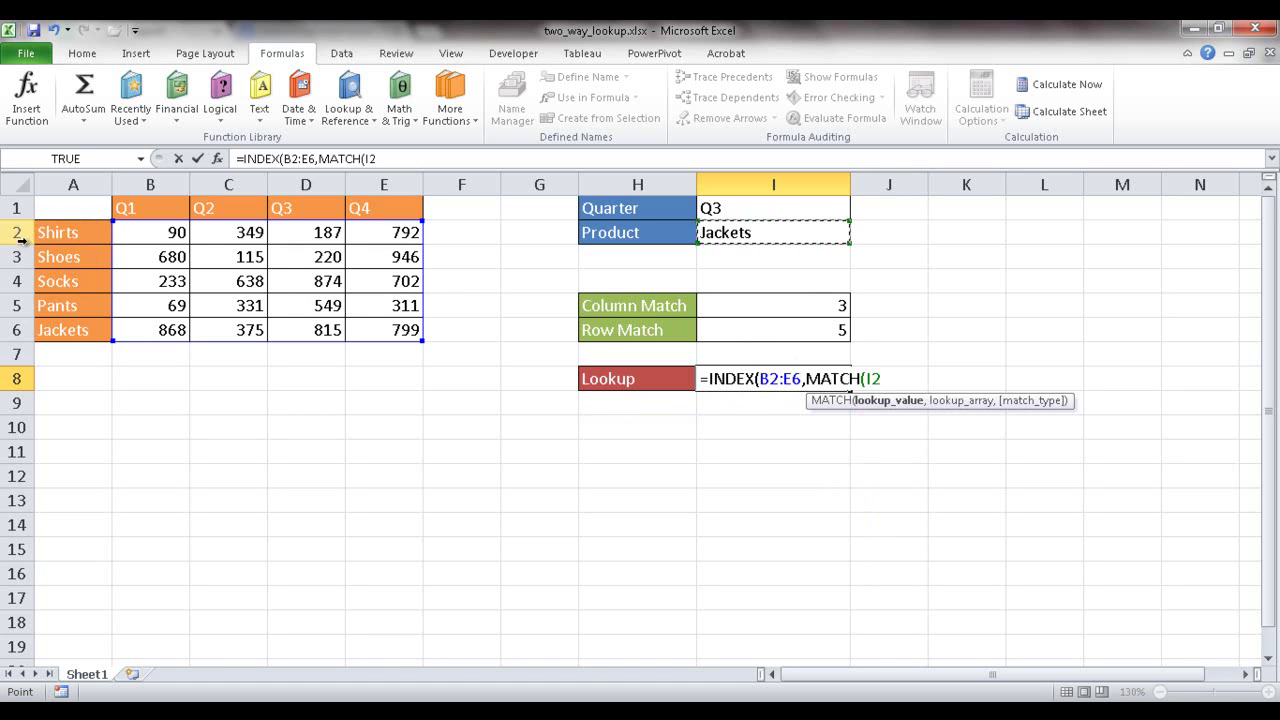
text(,)
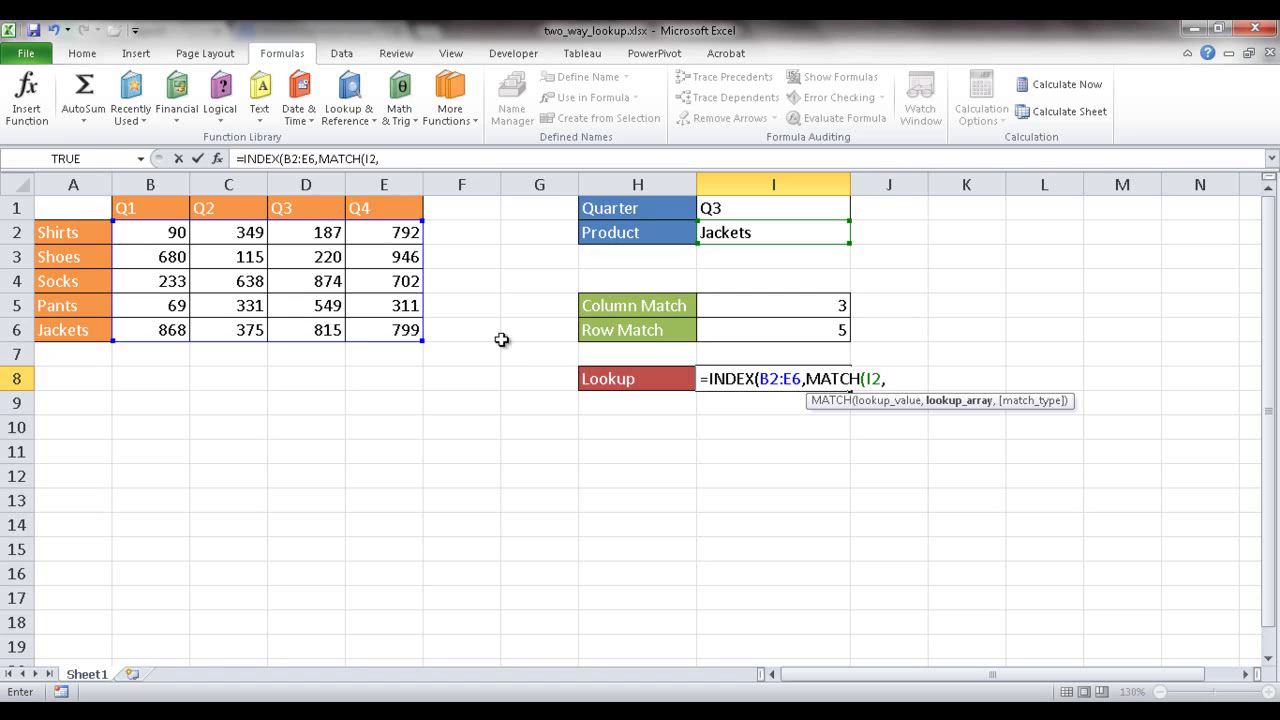
drag(78, 231, 77, 329)
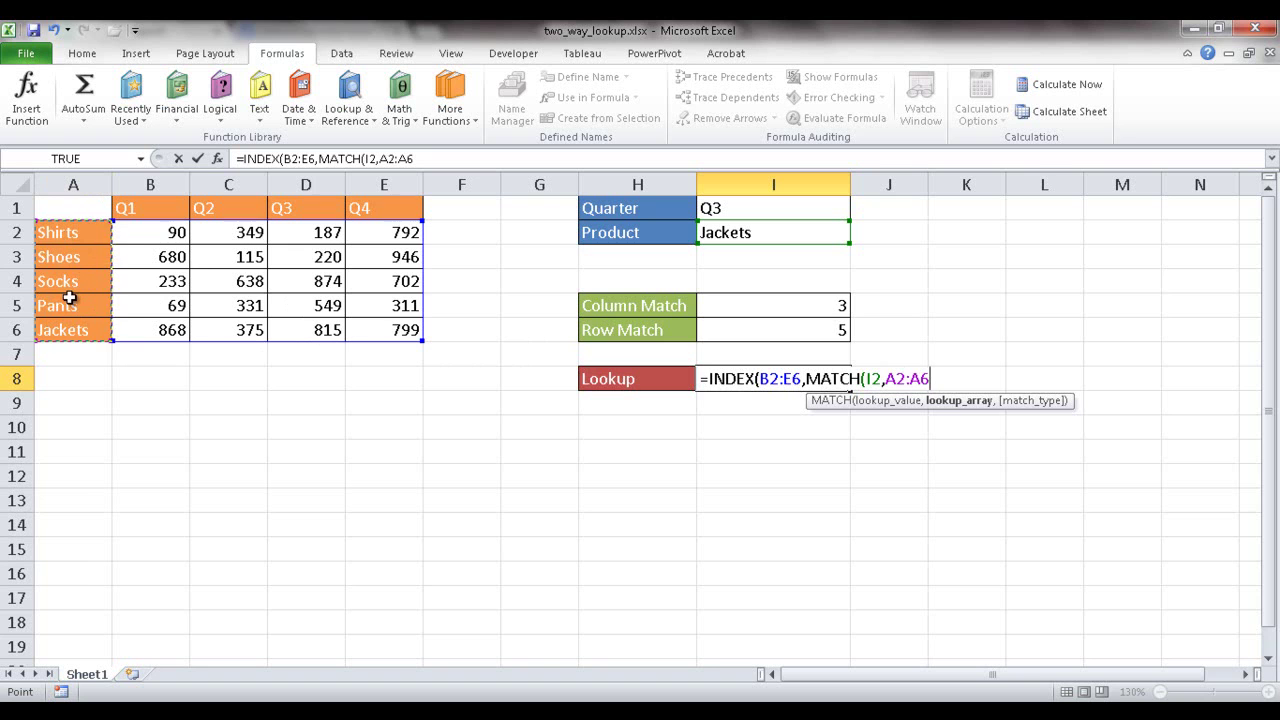
text(,0)
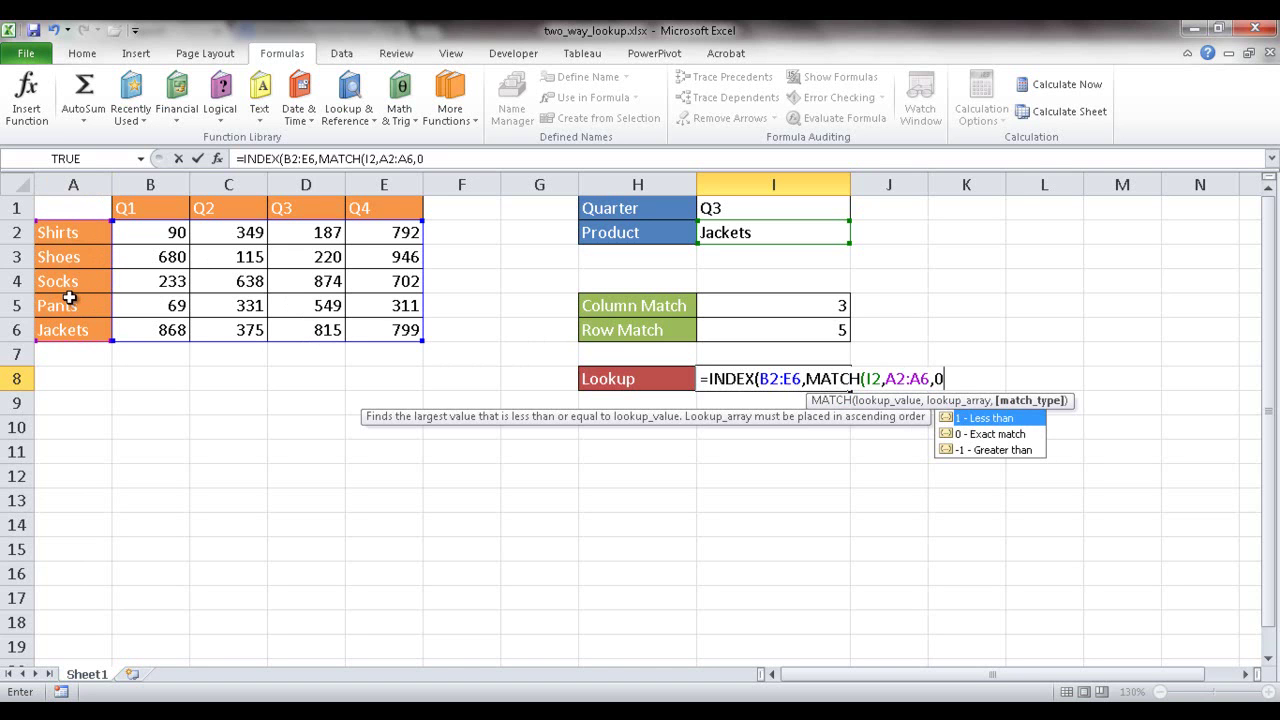
text())
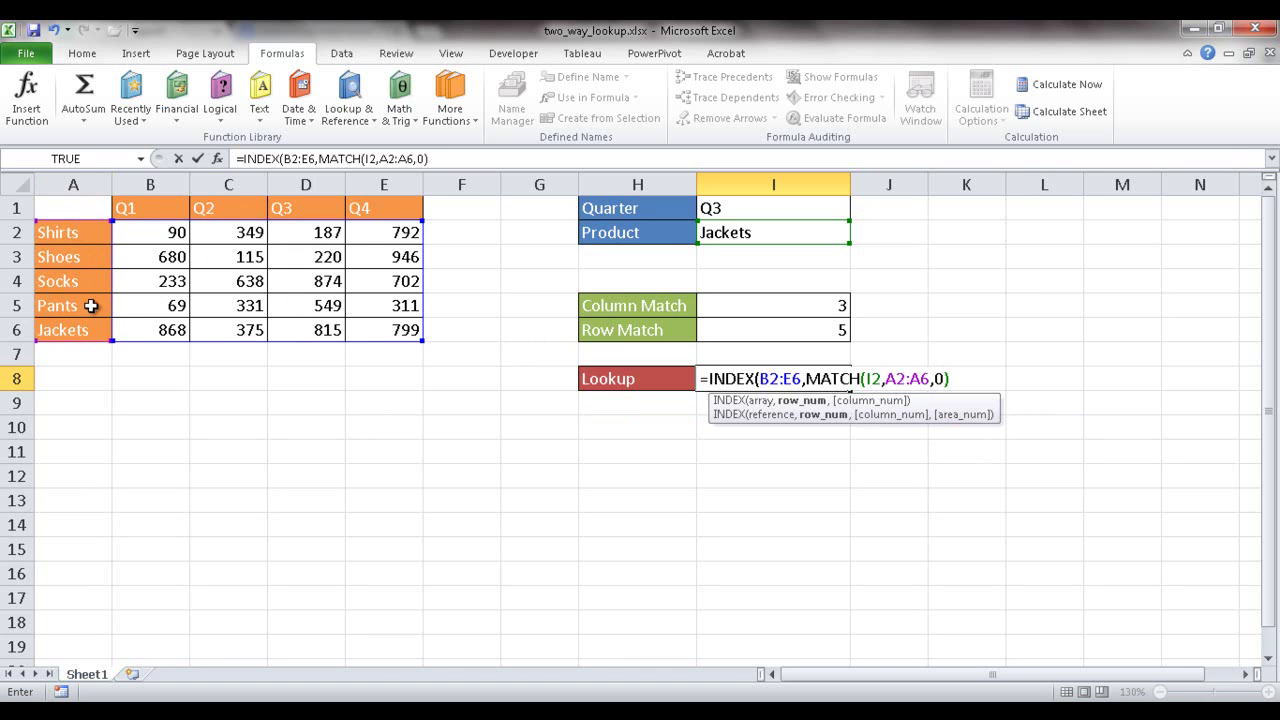
text(,)
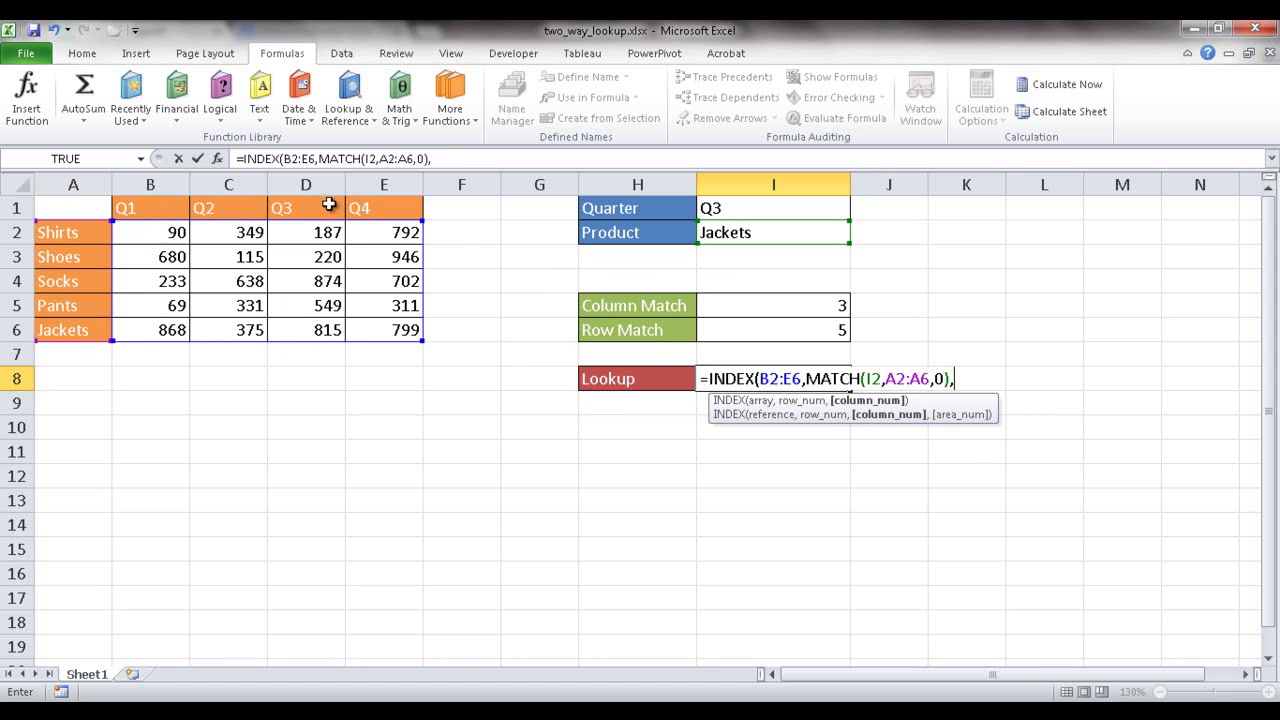
Add MATCH(I1,B1:E1,0) as the column number of the INDEX formula in I8 and enter it as an array formula.
text(match)
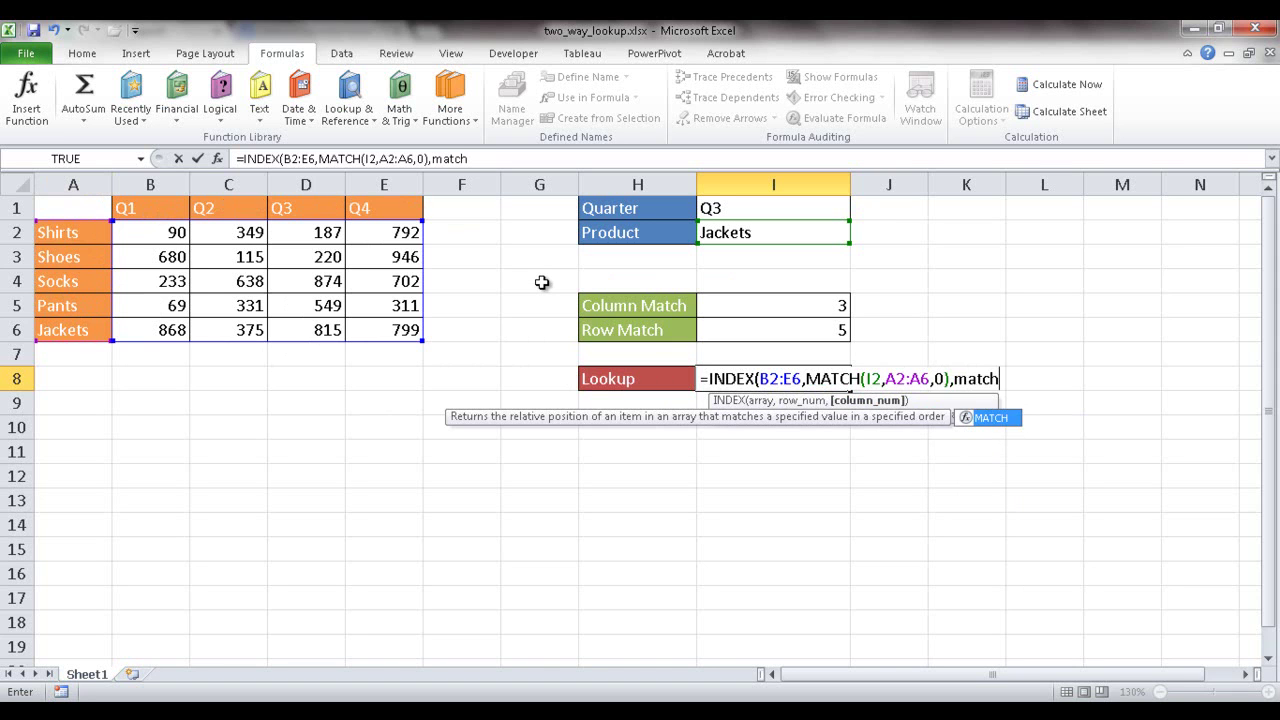
key(Tab)
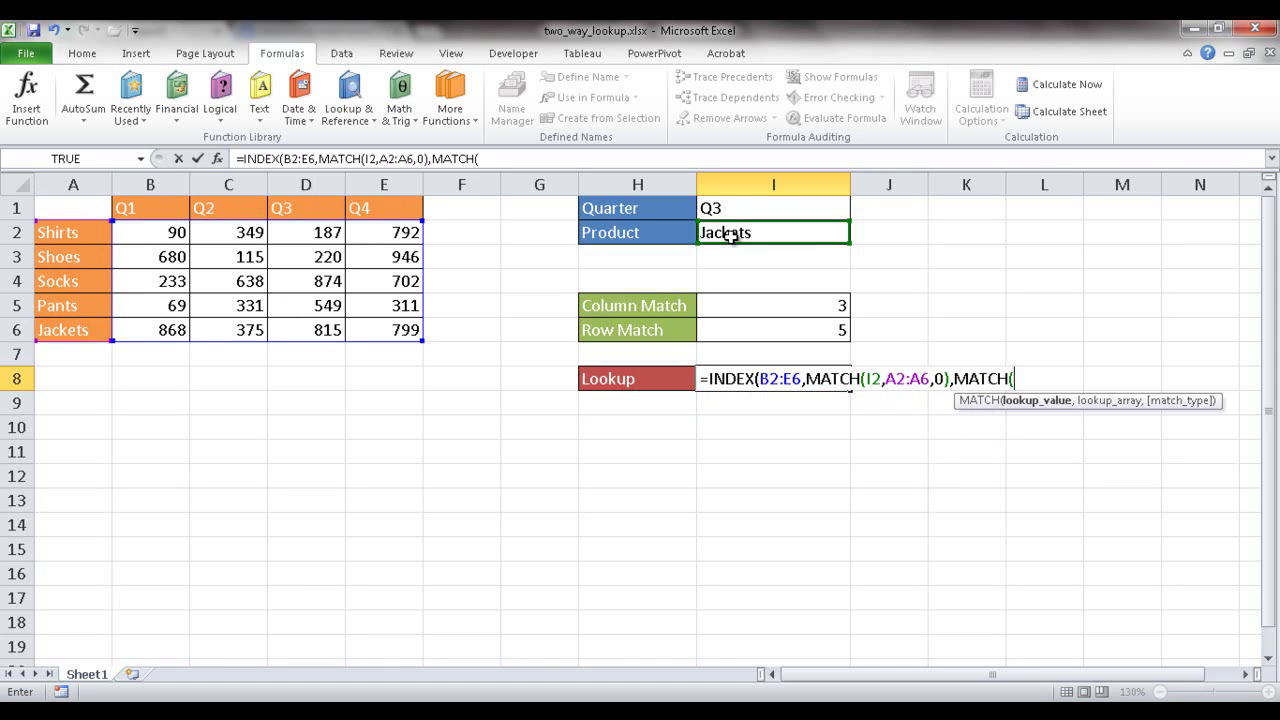
click(753, 208)
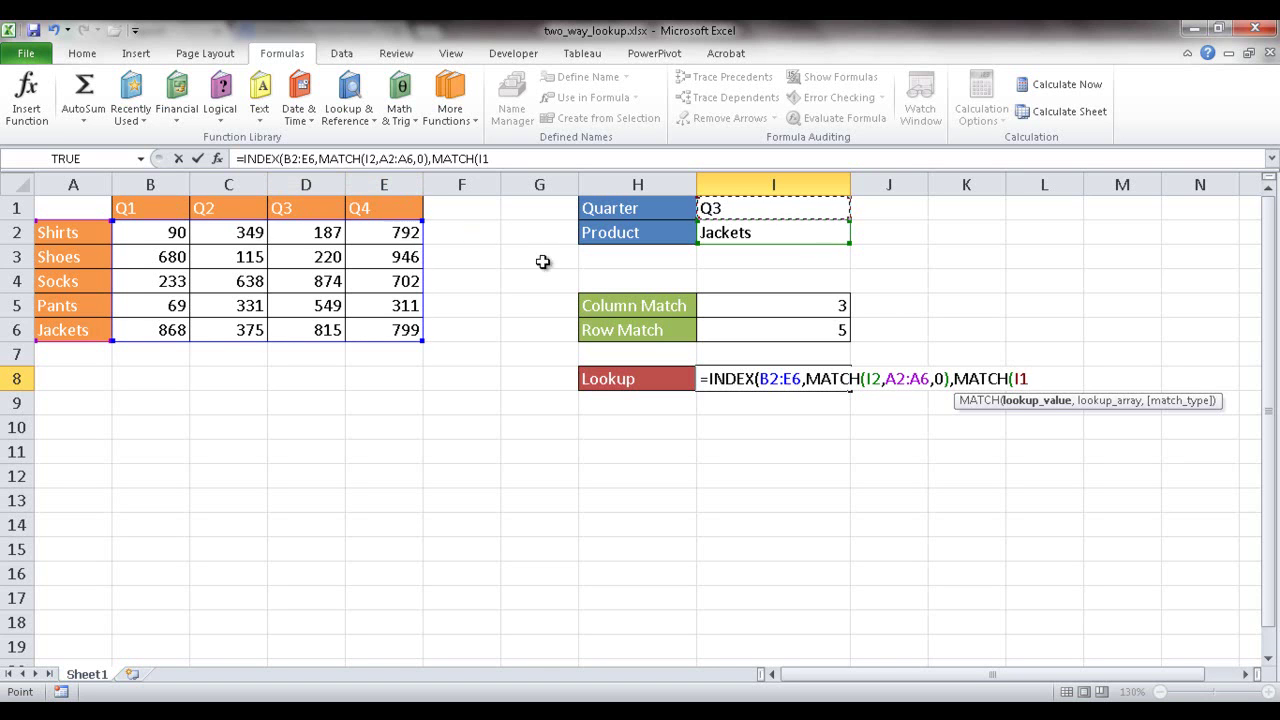
text(,)
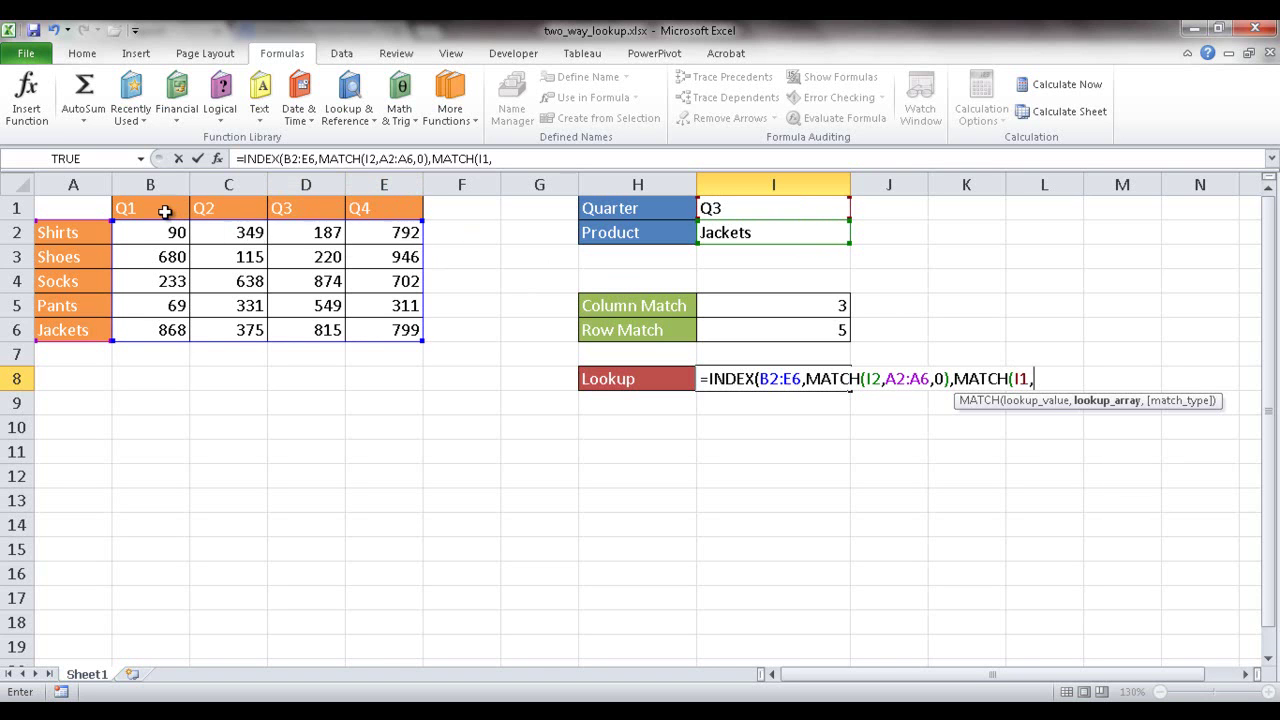
drag(150, 209, 367, 205)
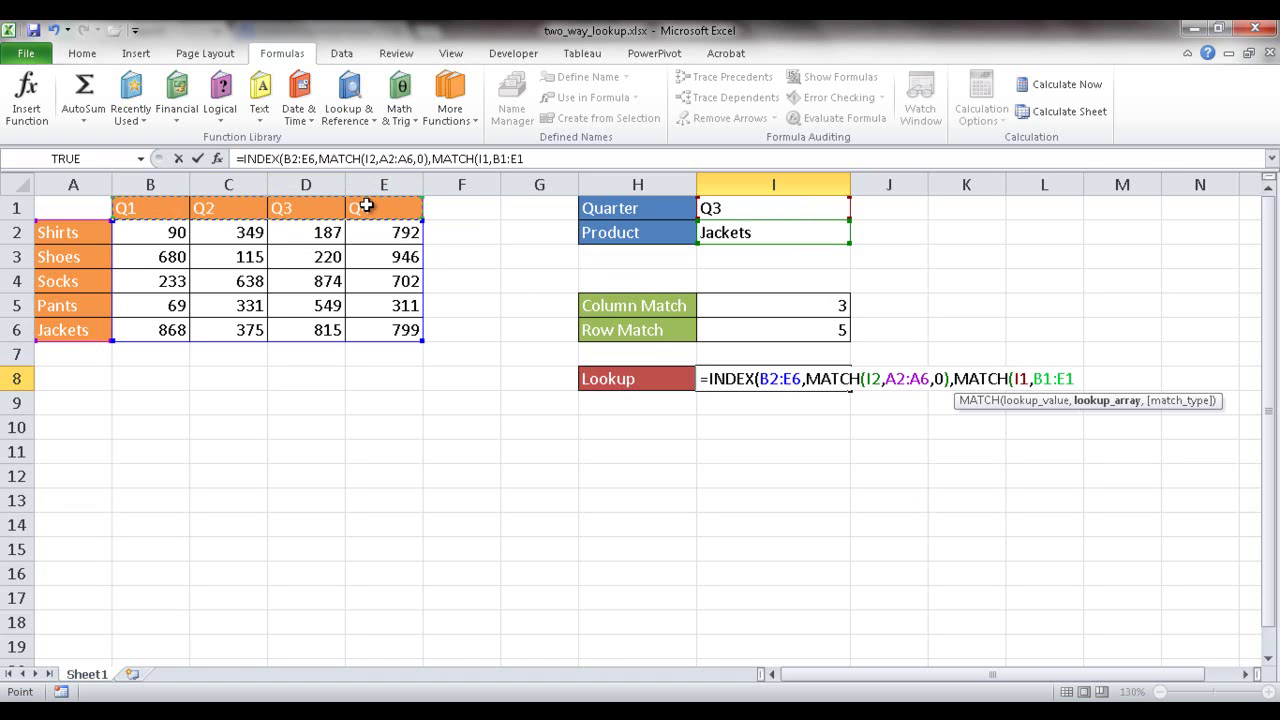
text(,0)
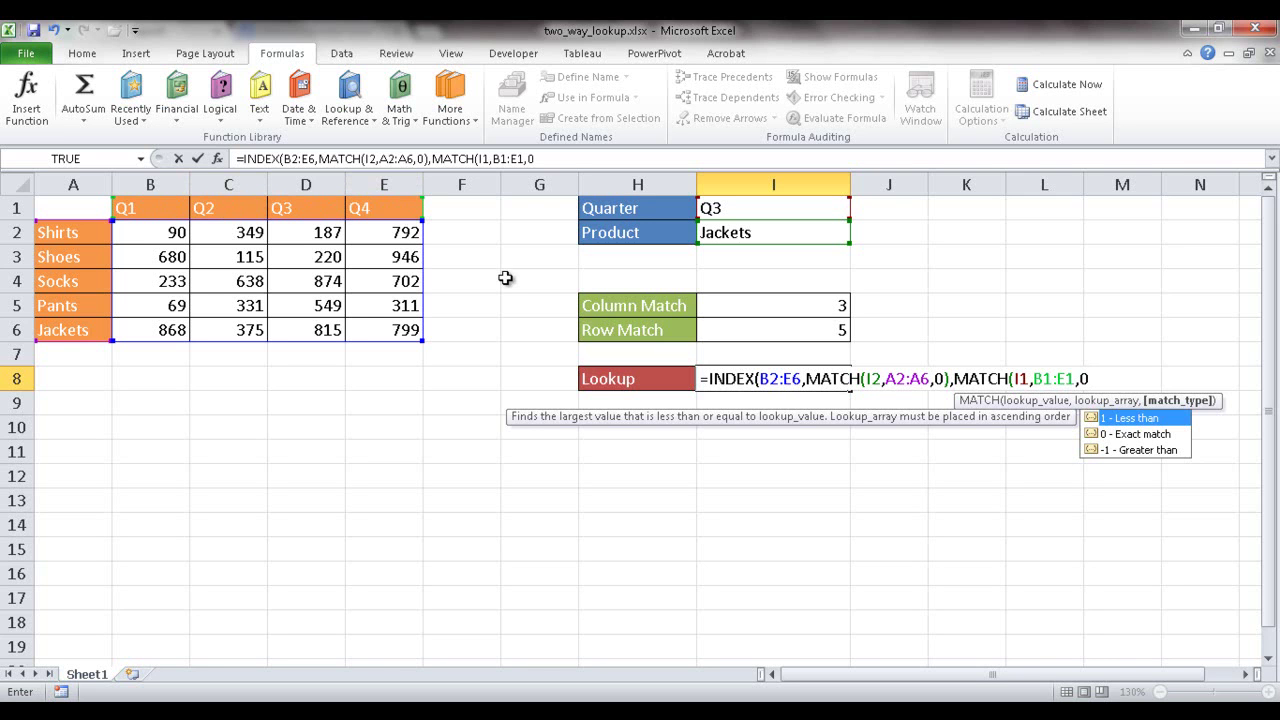
text())
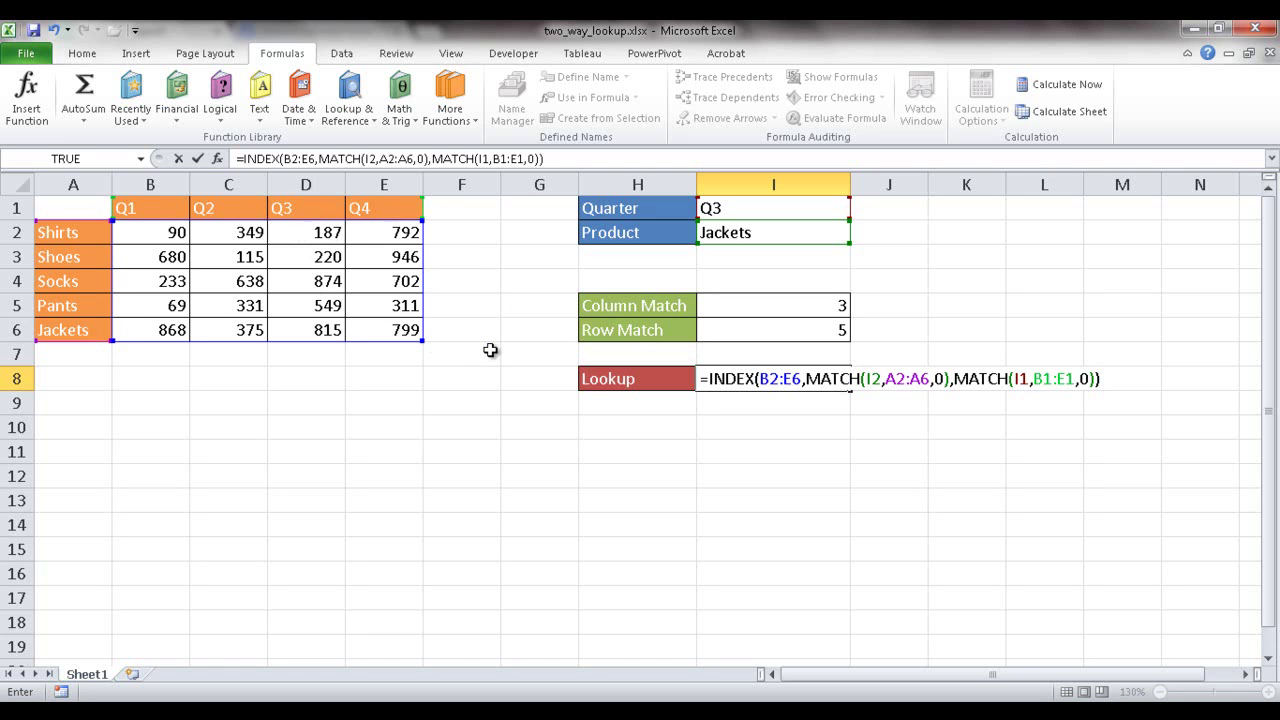
key(ctrl+shift+Return)
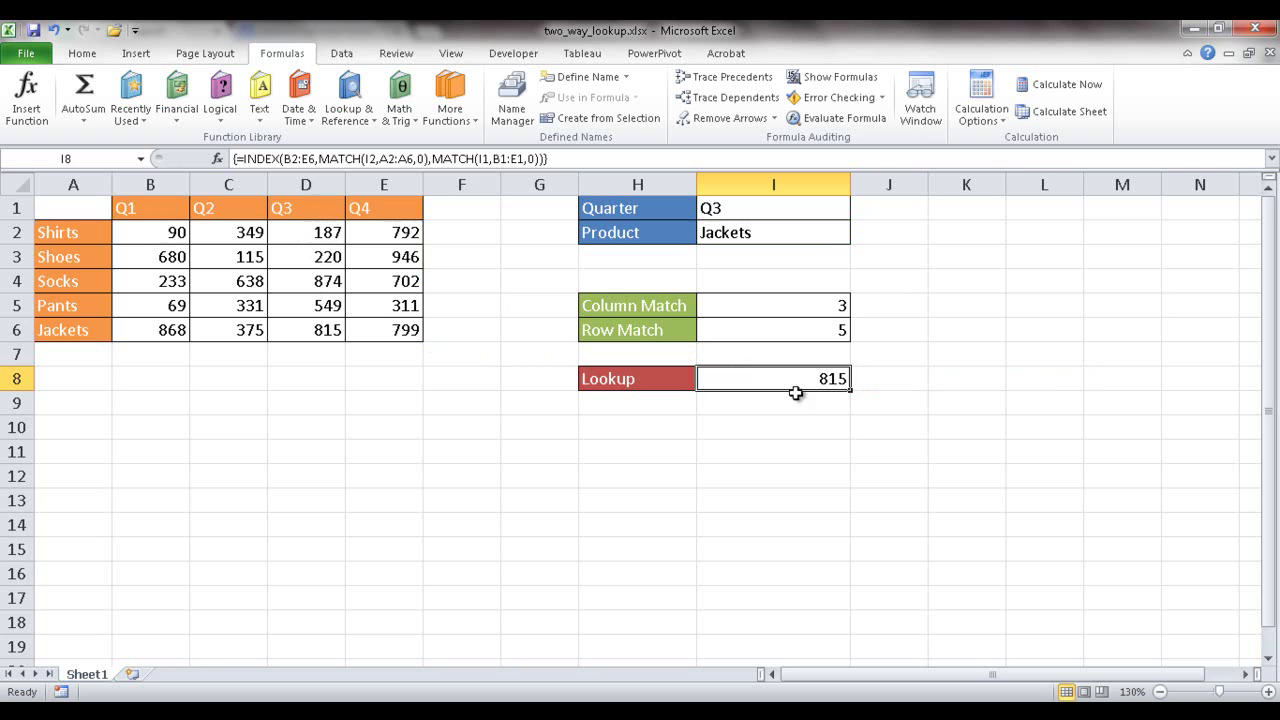
Change the Product in cell I2 to Shirts to test the lookup.
click(741, 231)
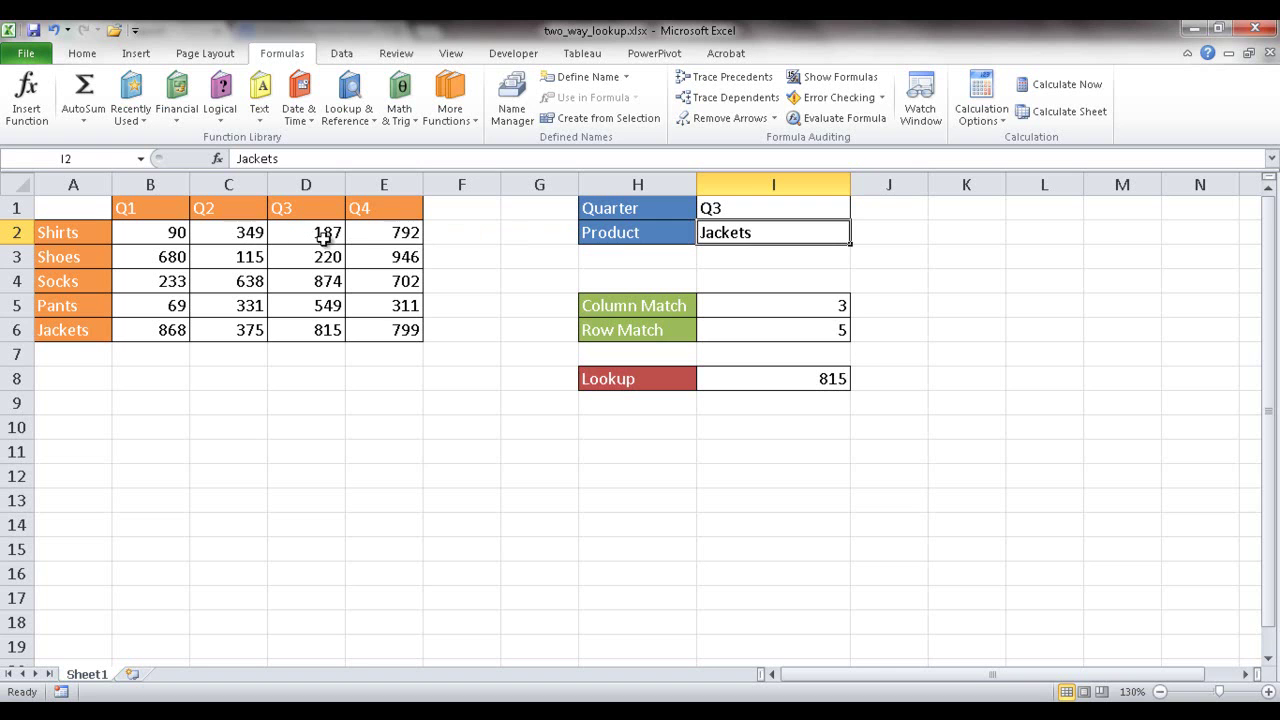
text(Shirty)
key(BackSpace)
text(s)
key(Return)
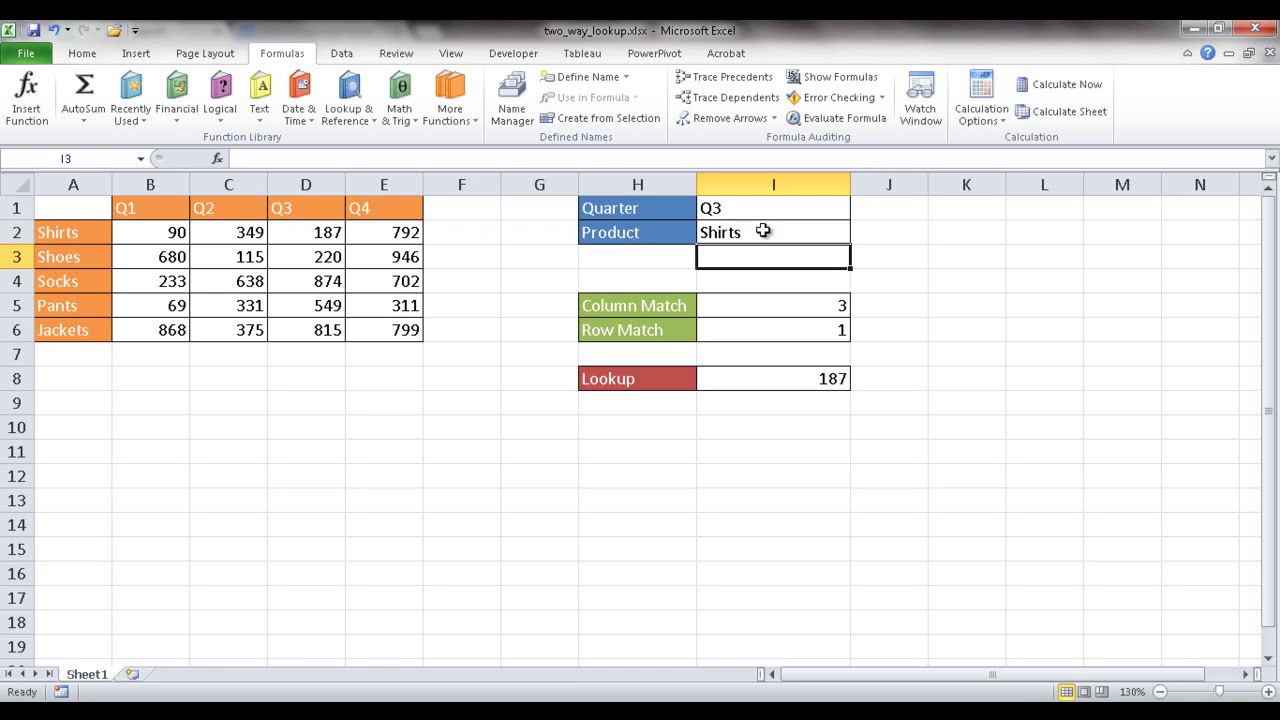
Check the Column Match and Row Match formulas in I5 and I6 against the chosen quarter and product.
click(800, 314)
click(797, 332)
click(775, 309)
click(779, 333)
click(774, 311)
click(774, 331)
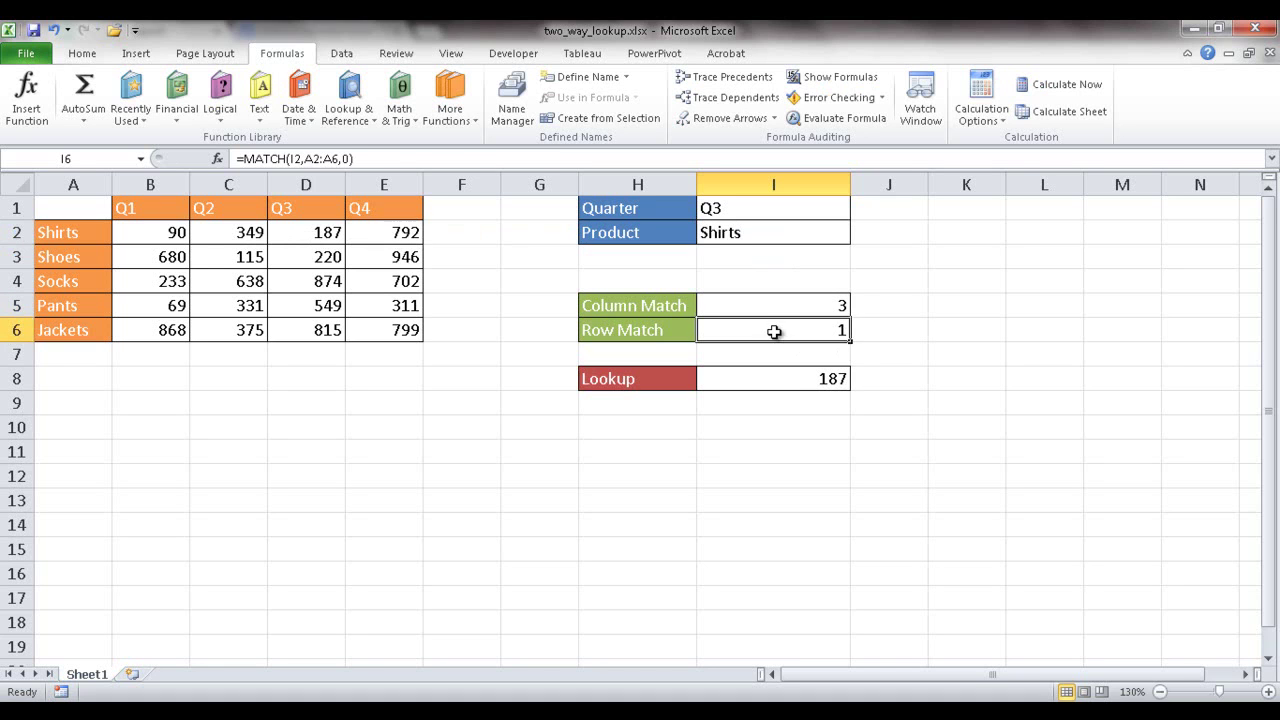
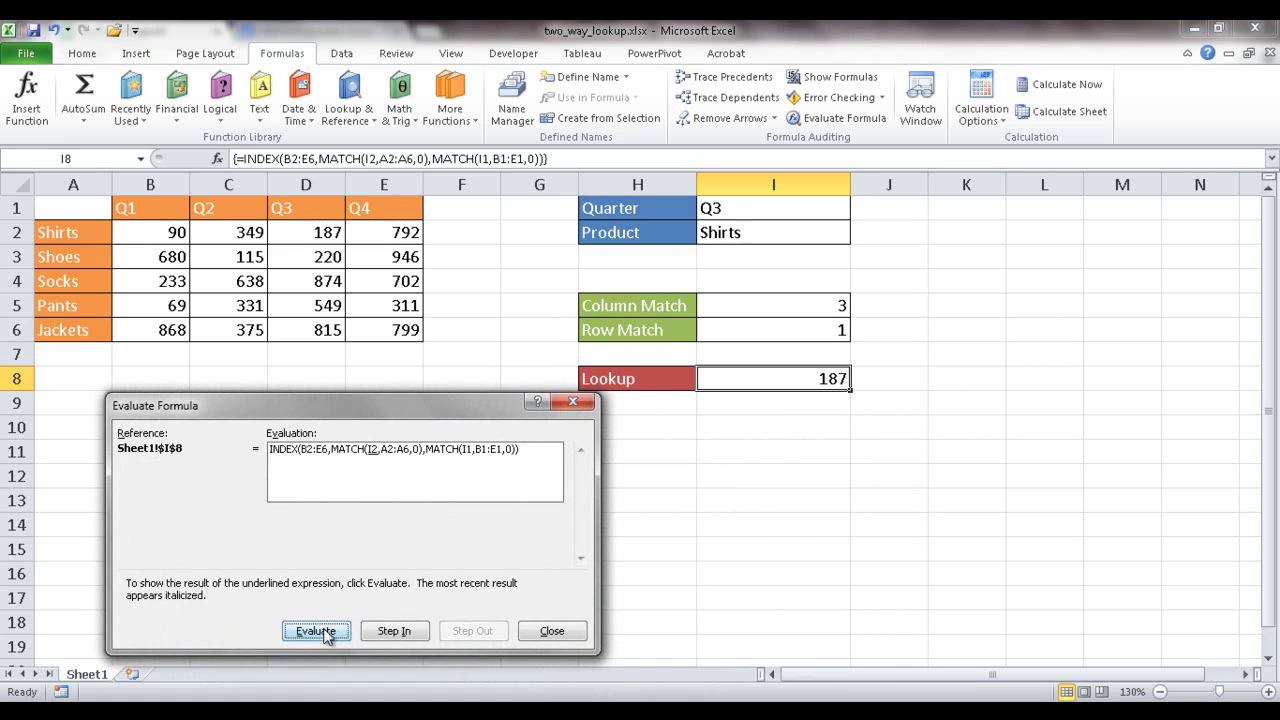
Evaluate the Lookup formula in I8 one expression at a time through to its final result, then close the evaluation.
click(316, 631)
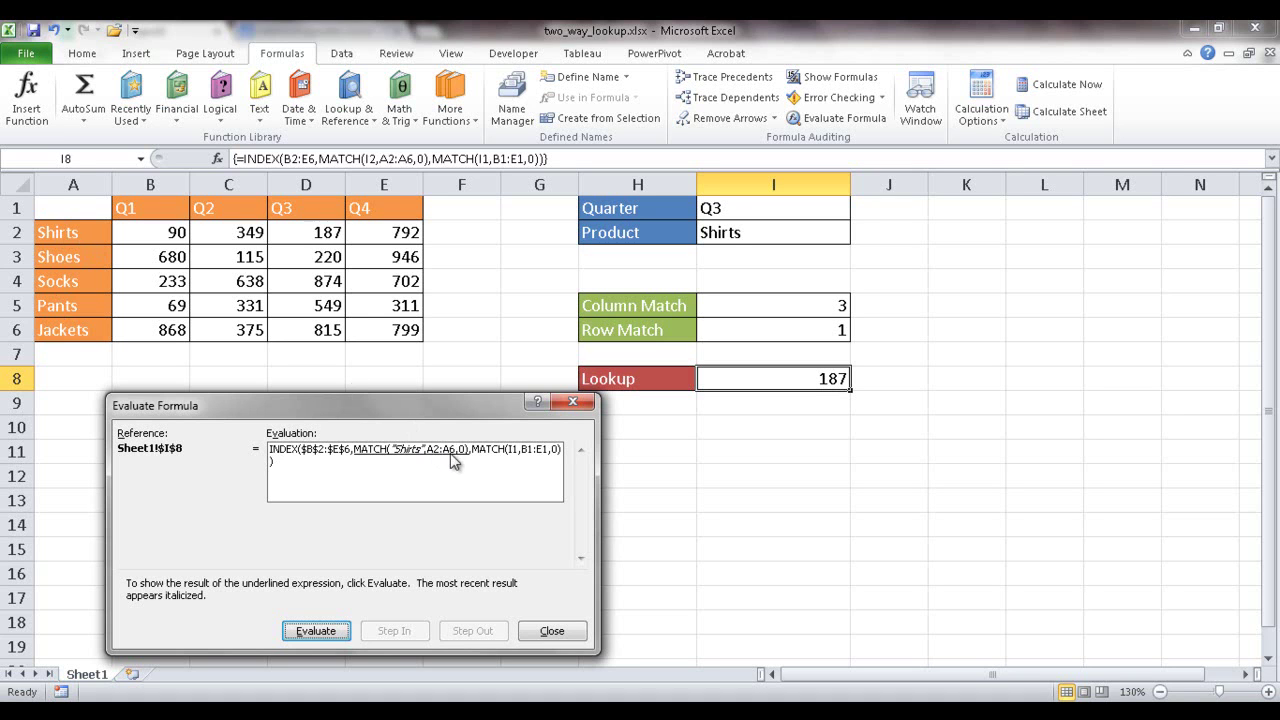
click(318, 631)
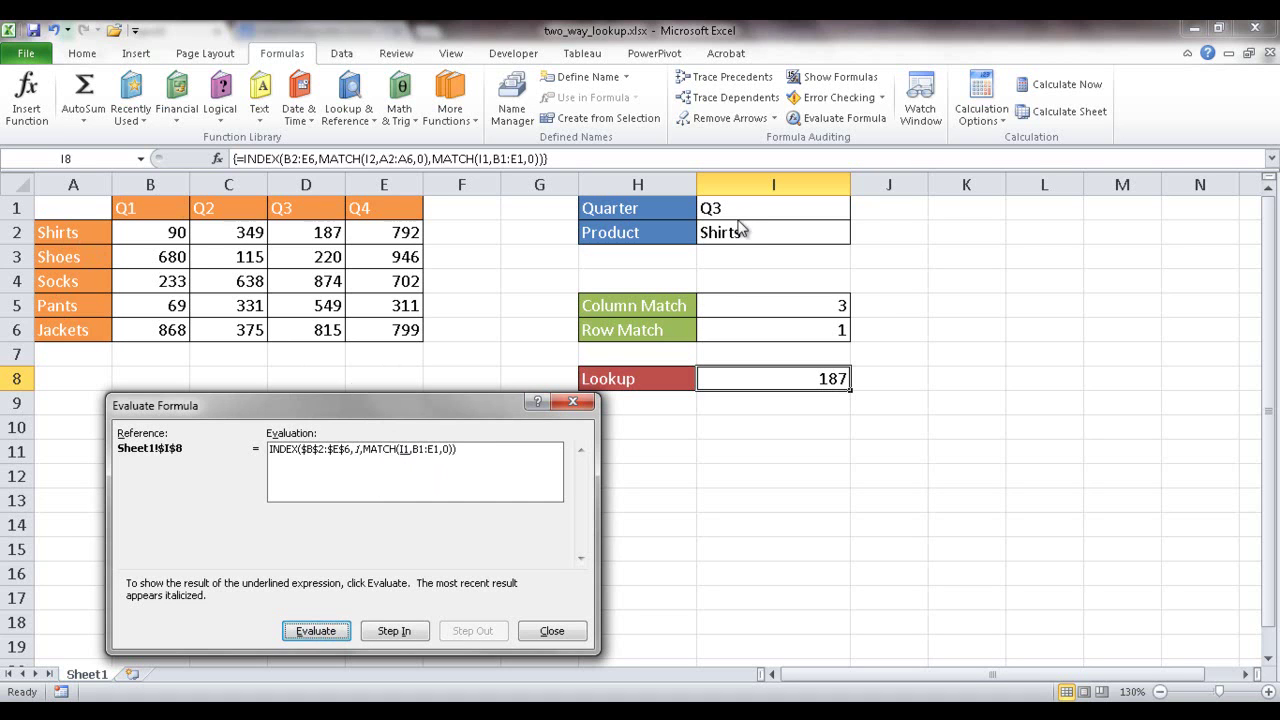
click(318, 630)
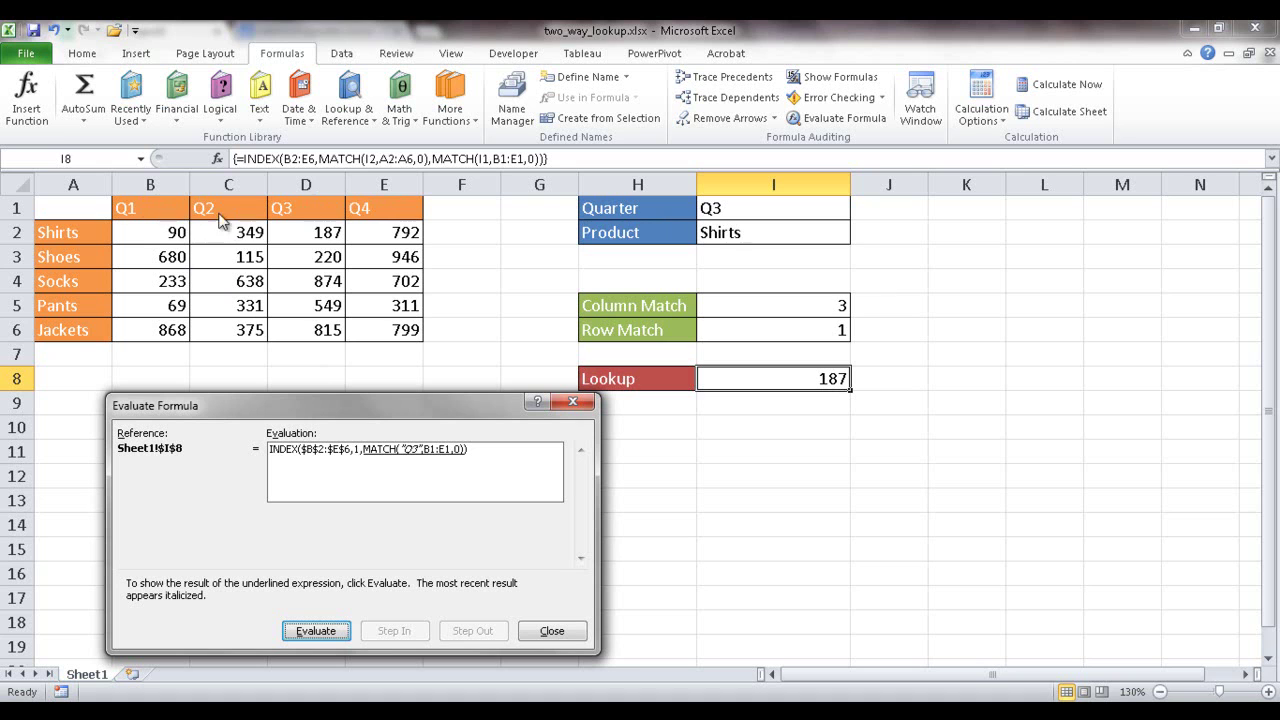
click(315, 629)
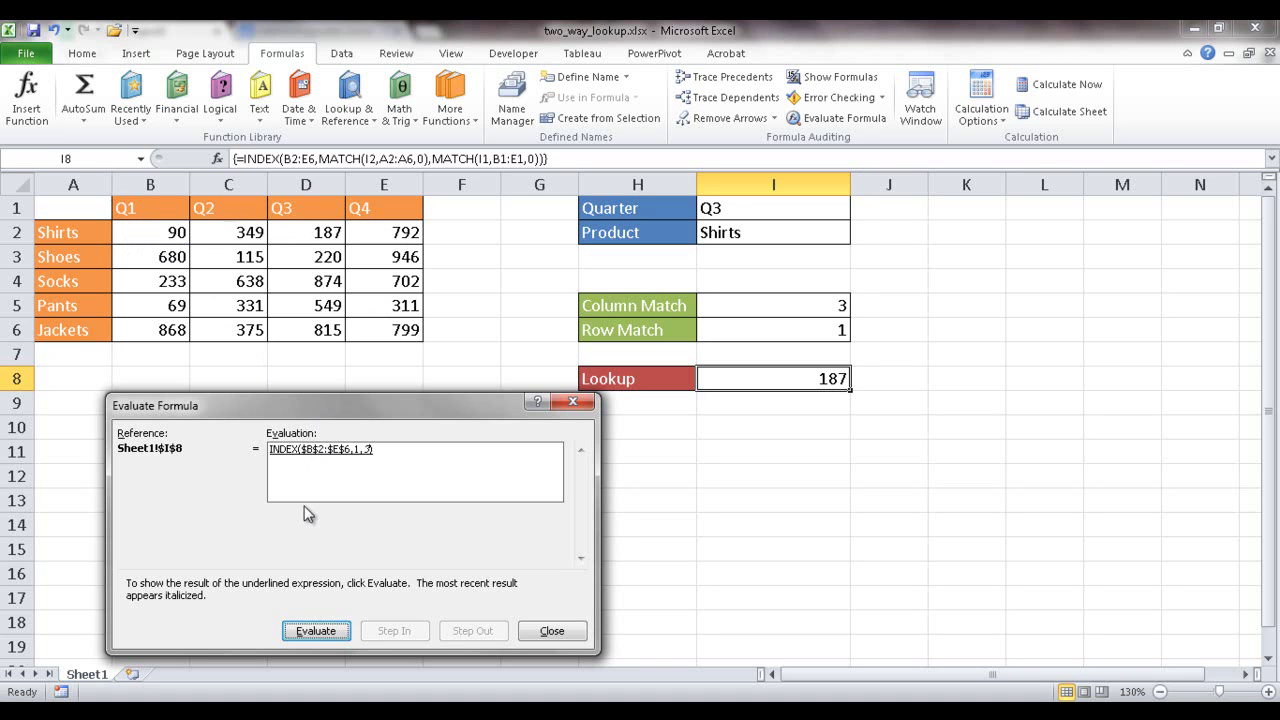
click(322, 636)
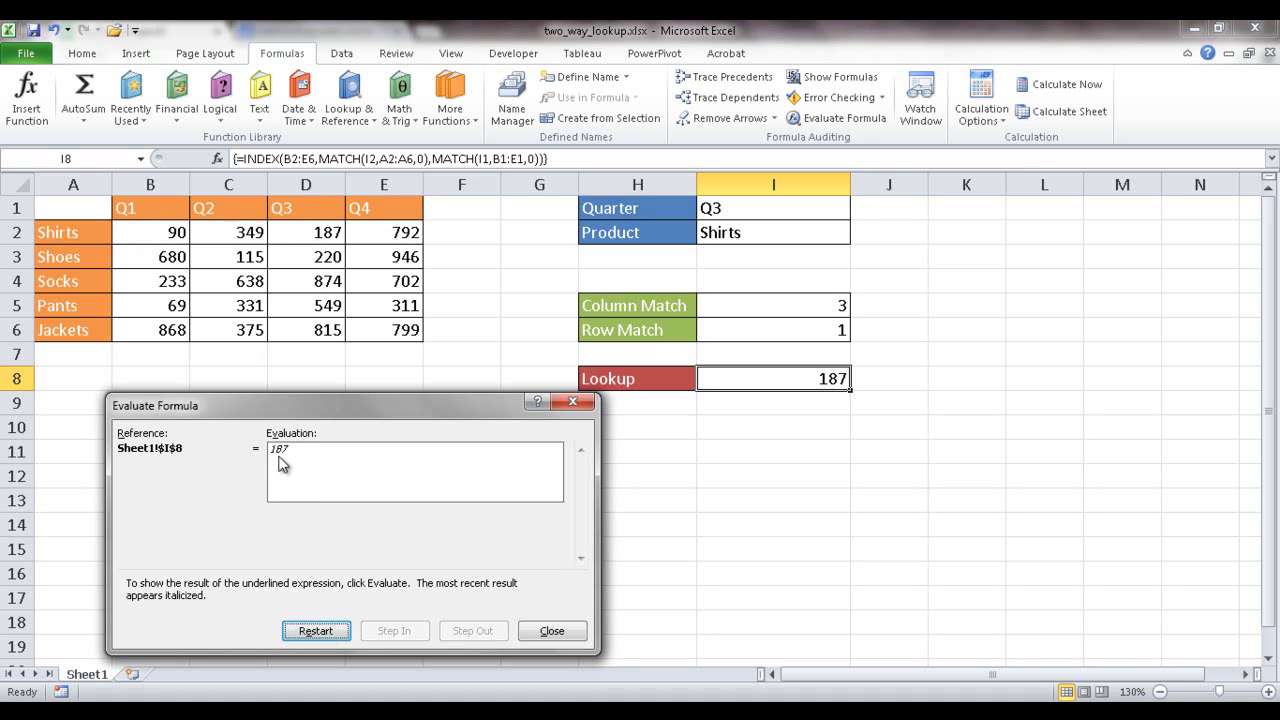
click(553, 633)
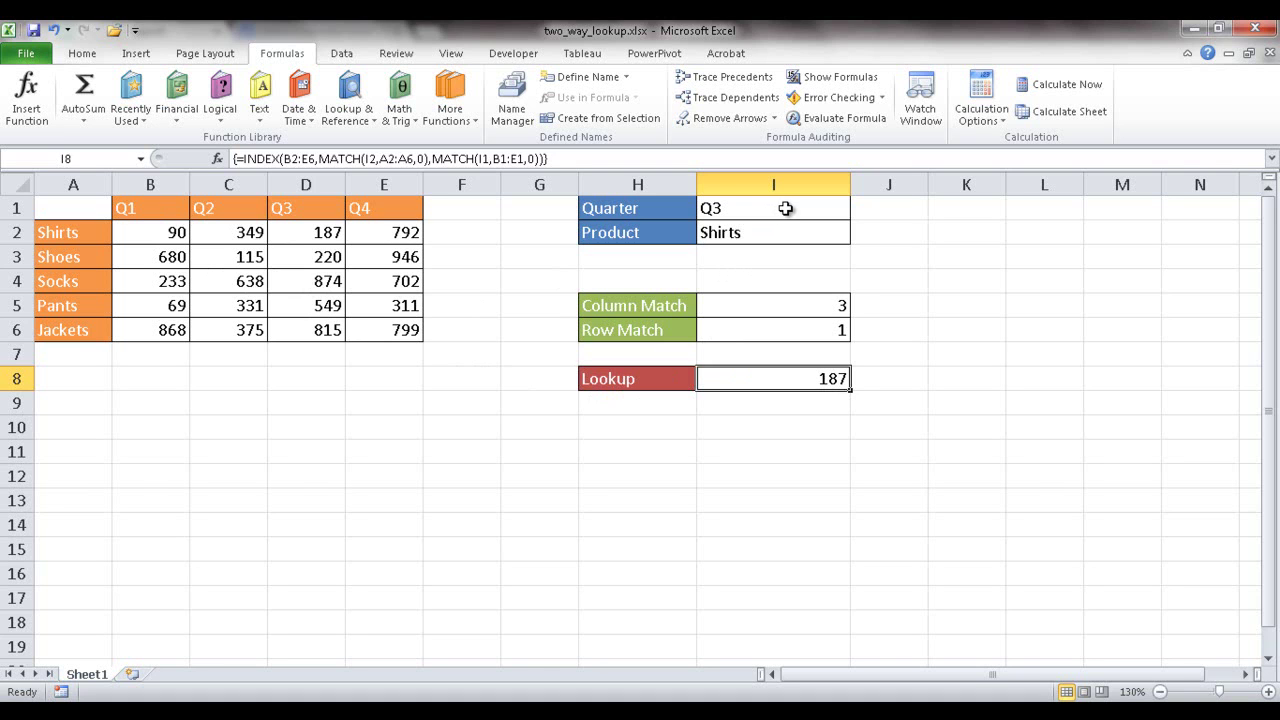
click(786, 208)
click(786, 231)
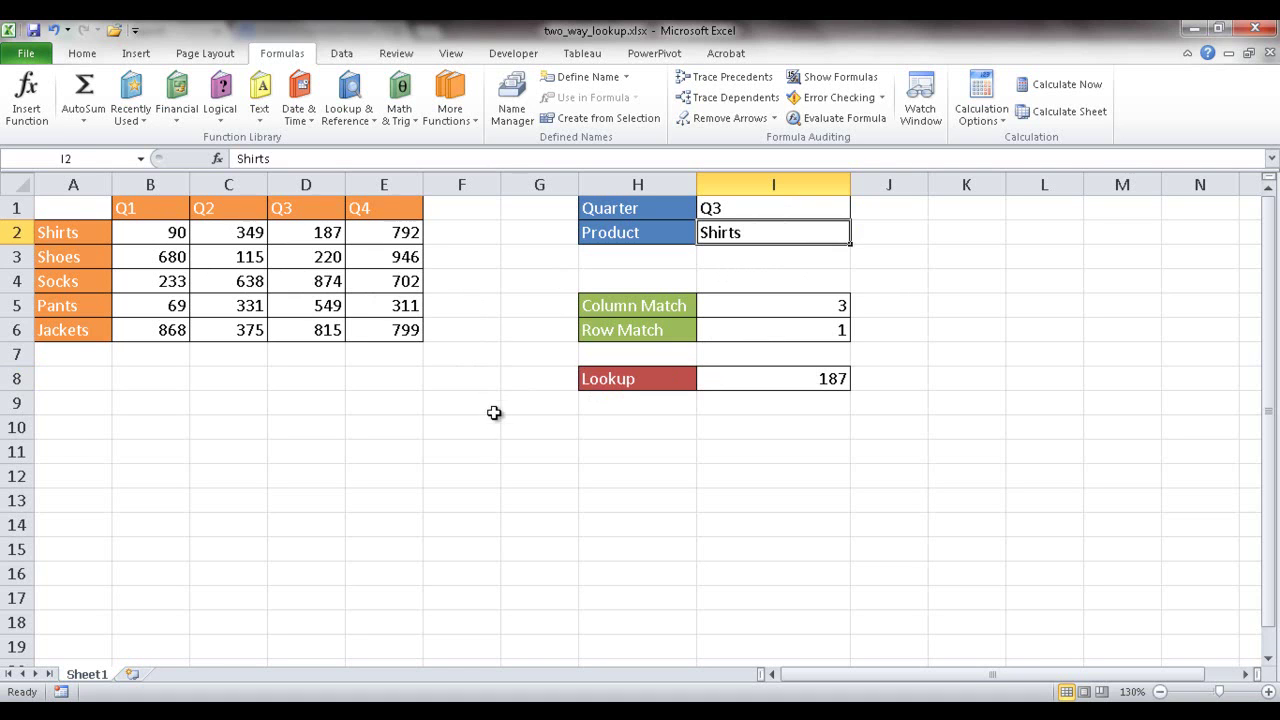
click(475, 458)
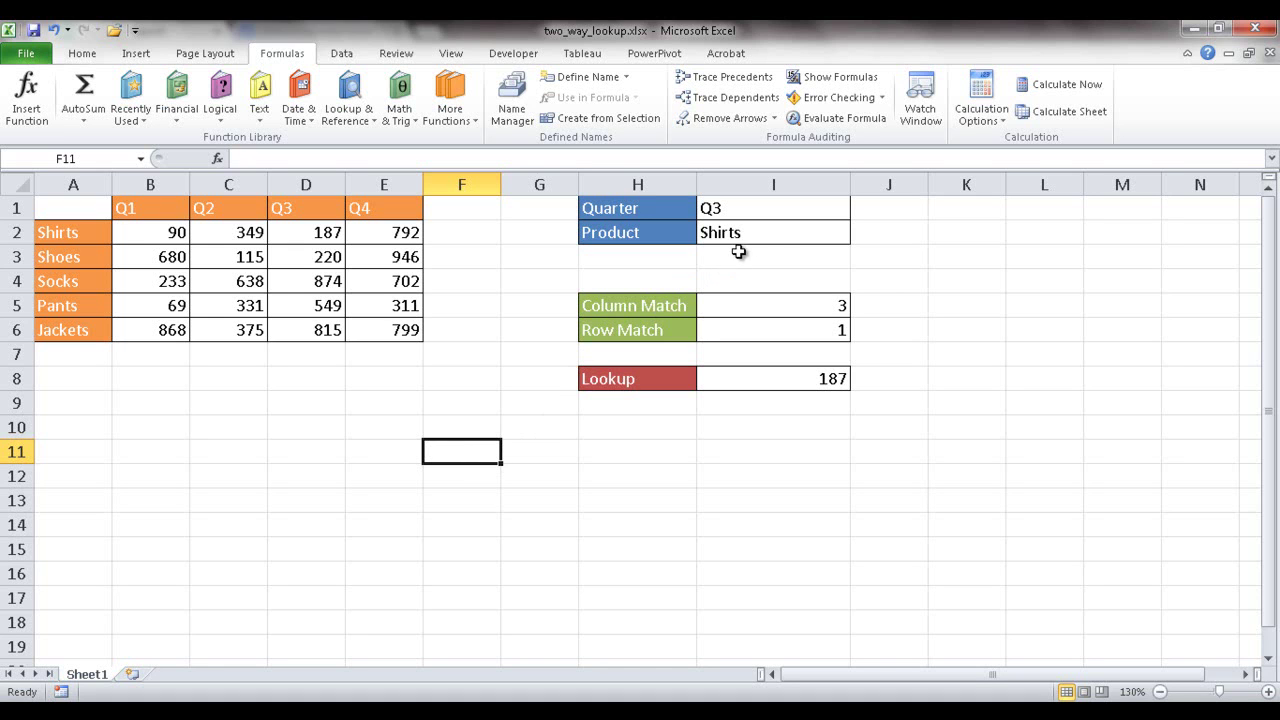
click(775, 210)
click(777, 230)
click(773, 207)
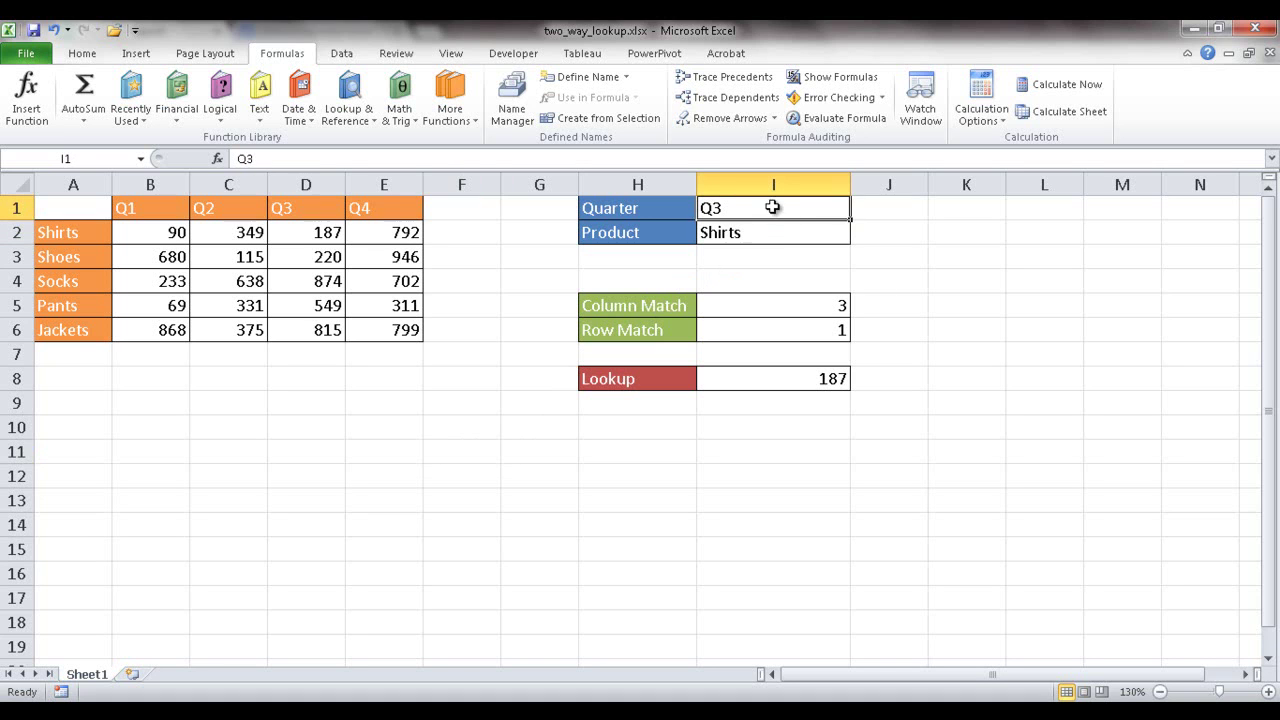
click(765, 235)
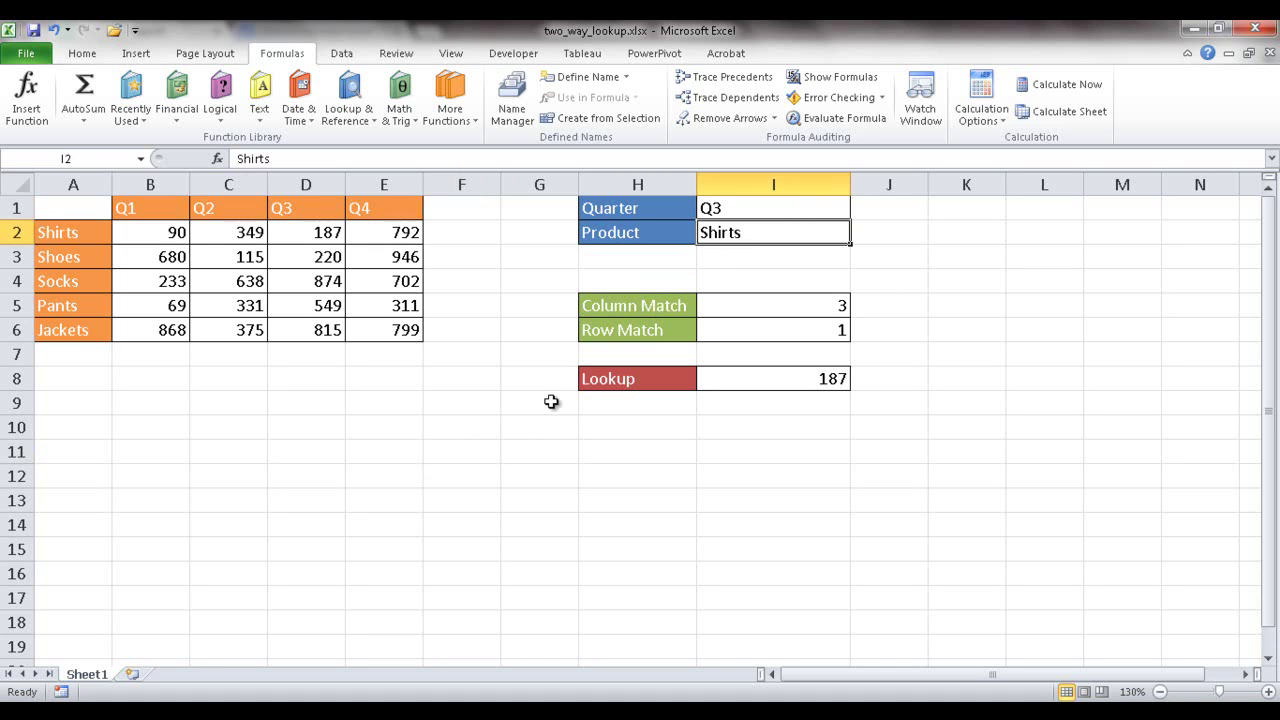
click(464, 450)
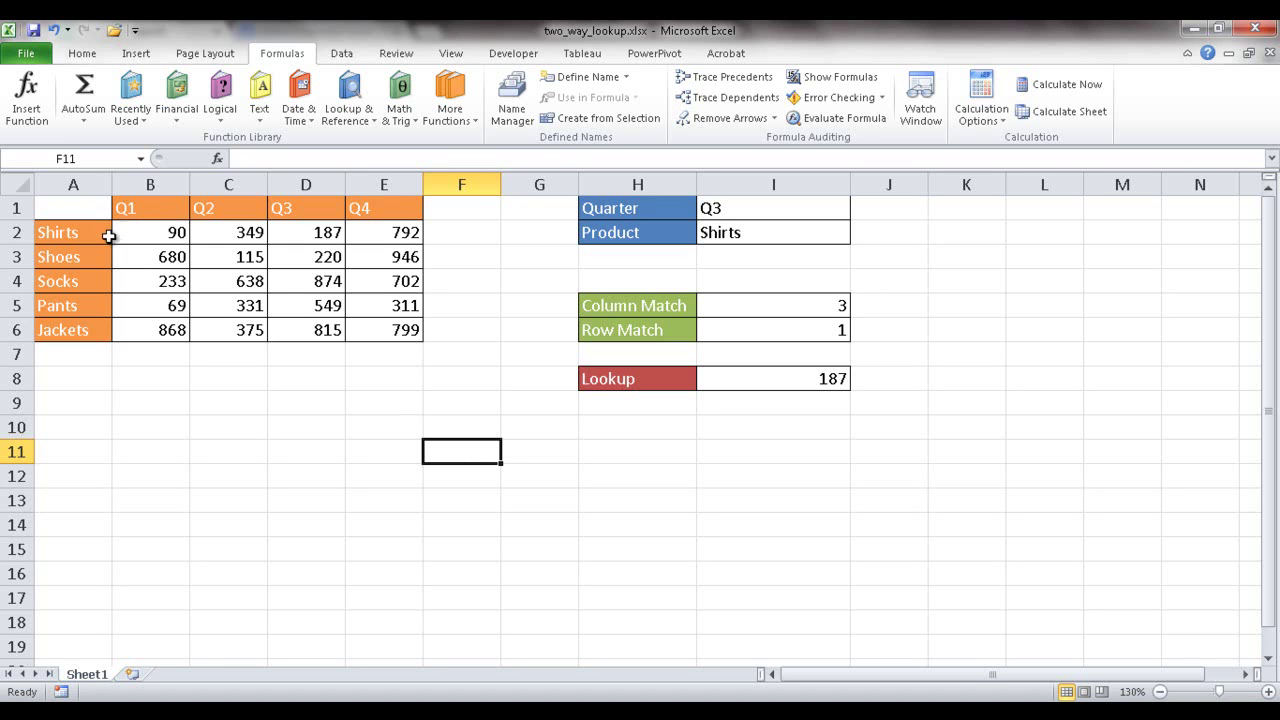
Create range names for the sales table A1:E6 from its top row and left column.
drag(87, 213, 400, 322)
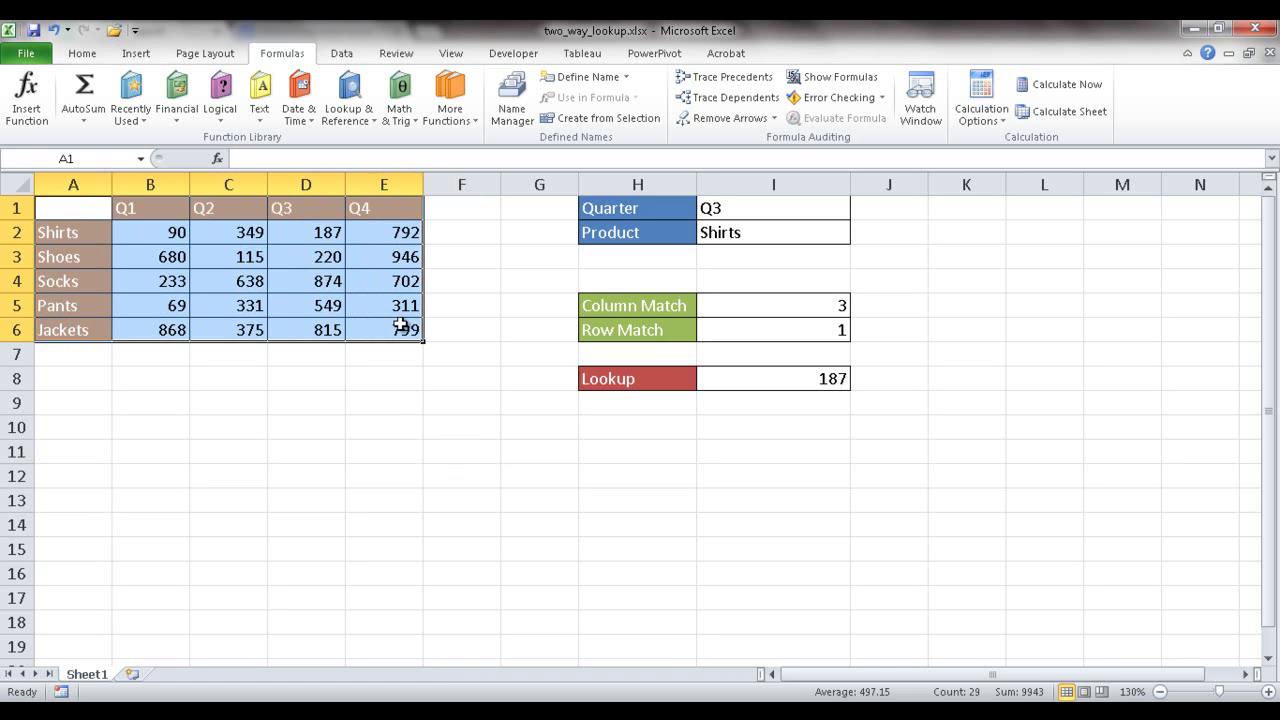
key(ctrl+shift+F3)
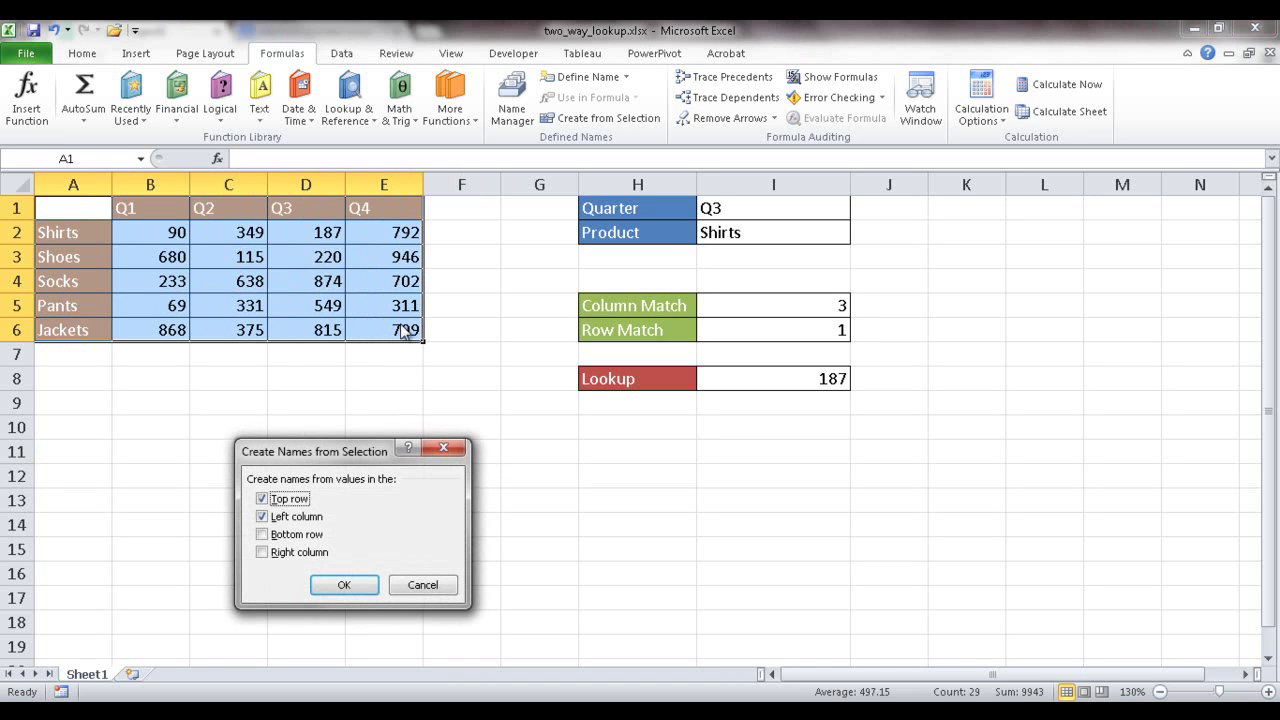
drag(366, 452, 409, 439)
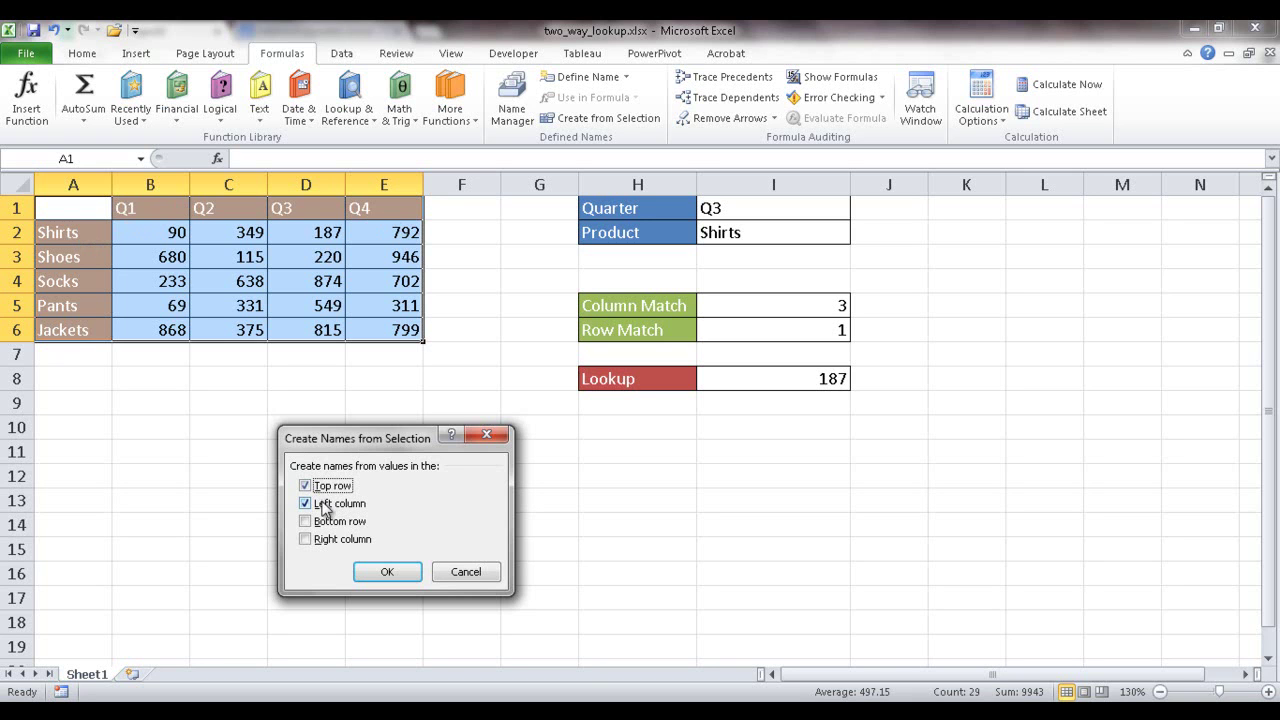
click(403, 575)
click(403, 574)
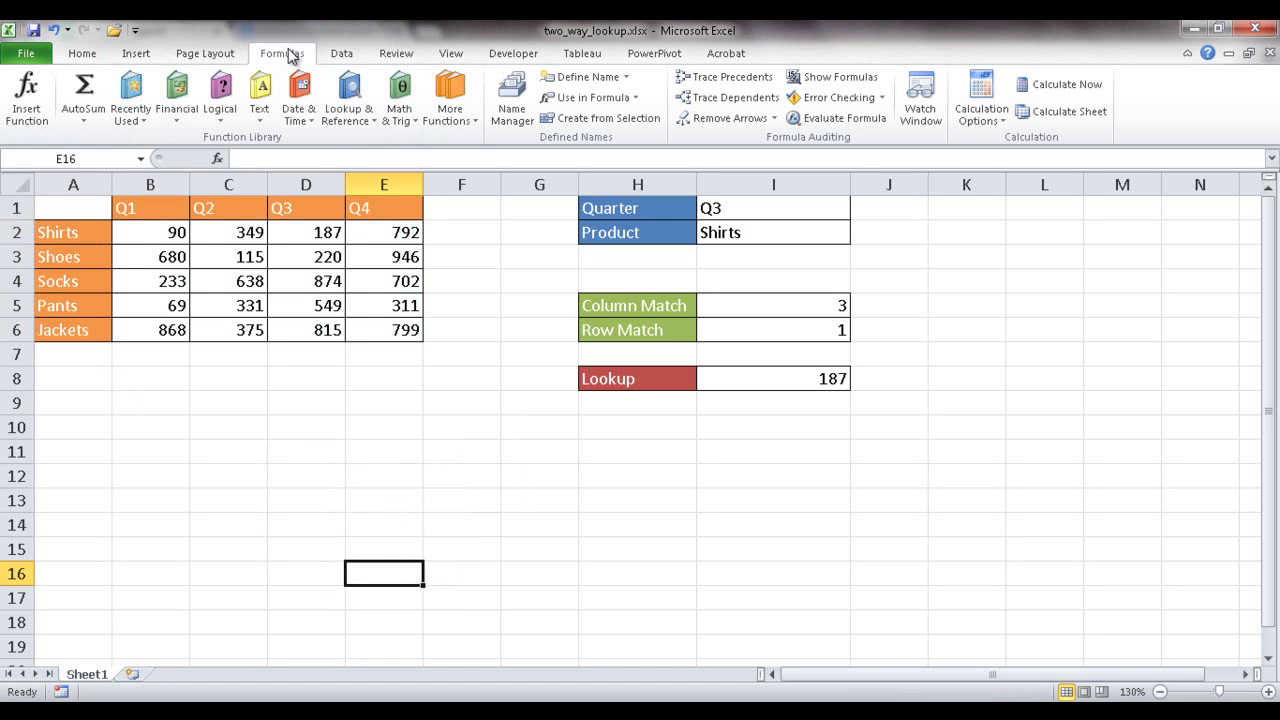
Review the workbook's defined names and the range that Q1_ refers to, then close the name list.
click(521, 116)
drag(492, 258, 826, 256)
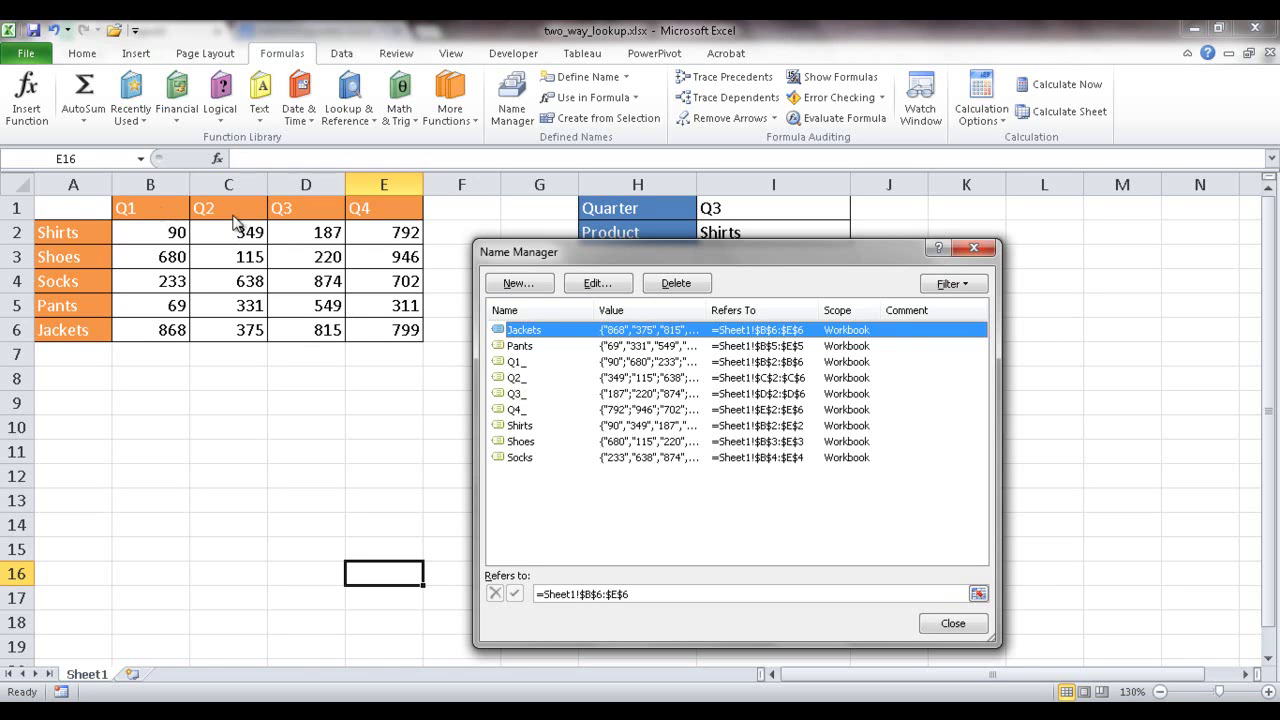
click(540, 363)
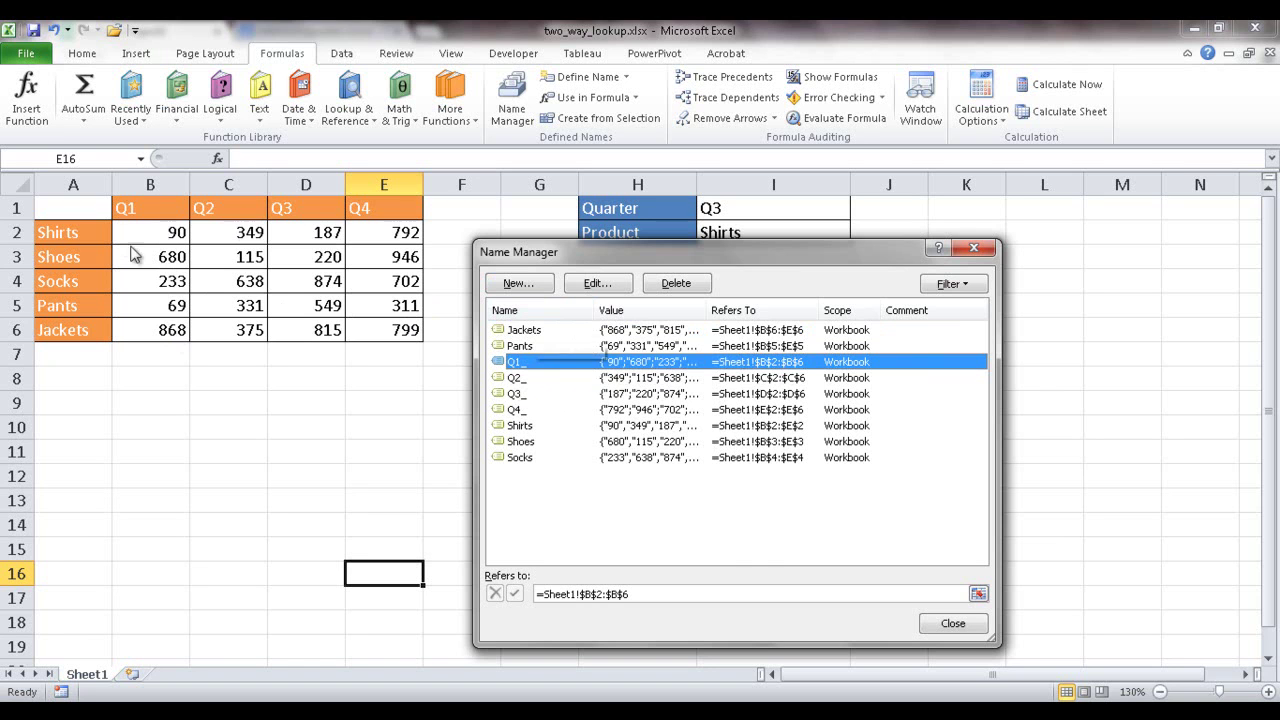
click(953, 624)
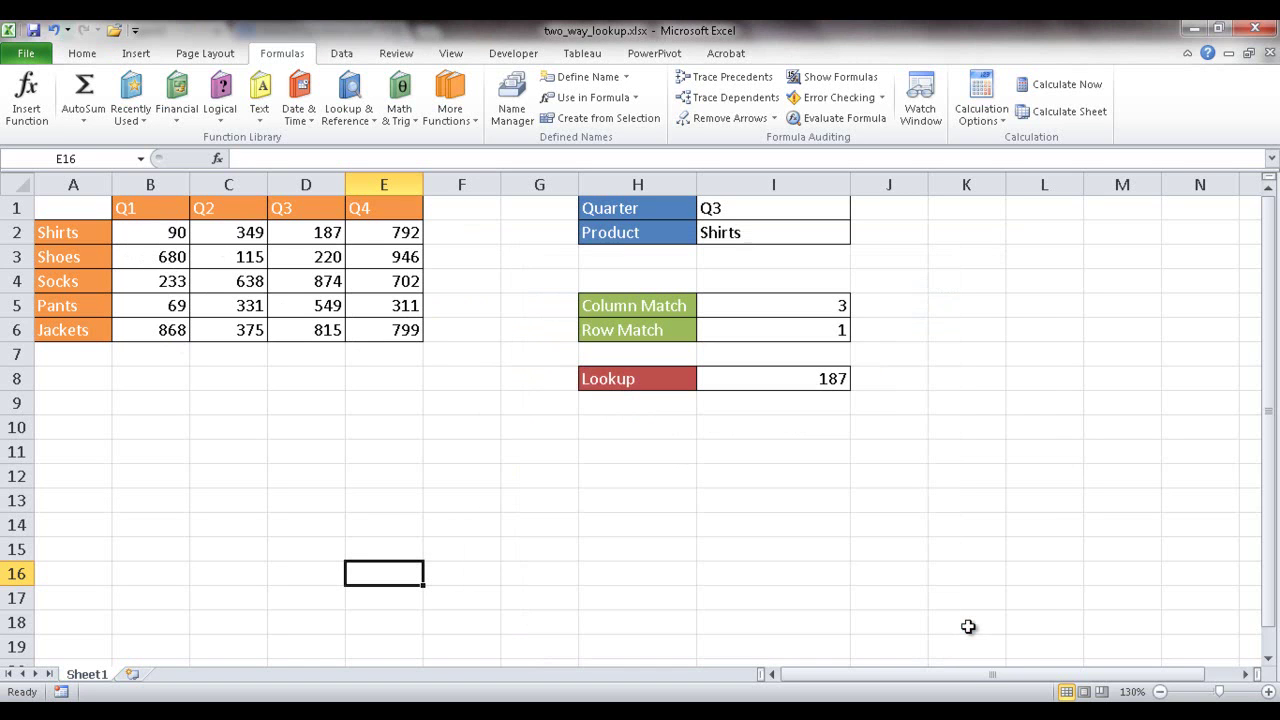
Enter the intersection formula =Pants Q3_ in cell F12 using the named ranges, and reselect the cell to show its formula.
click(460, 477)
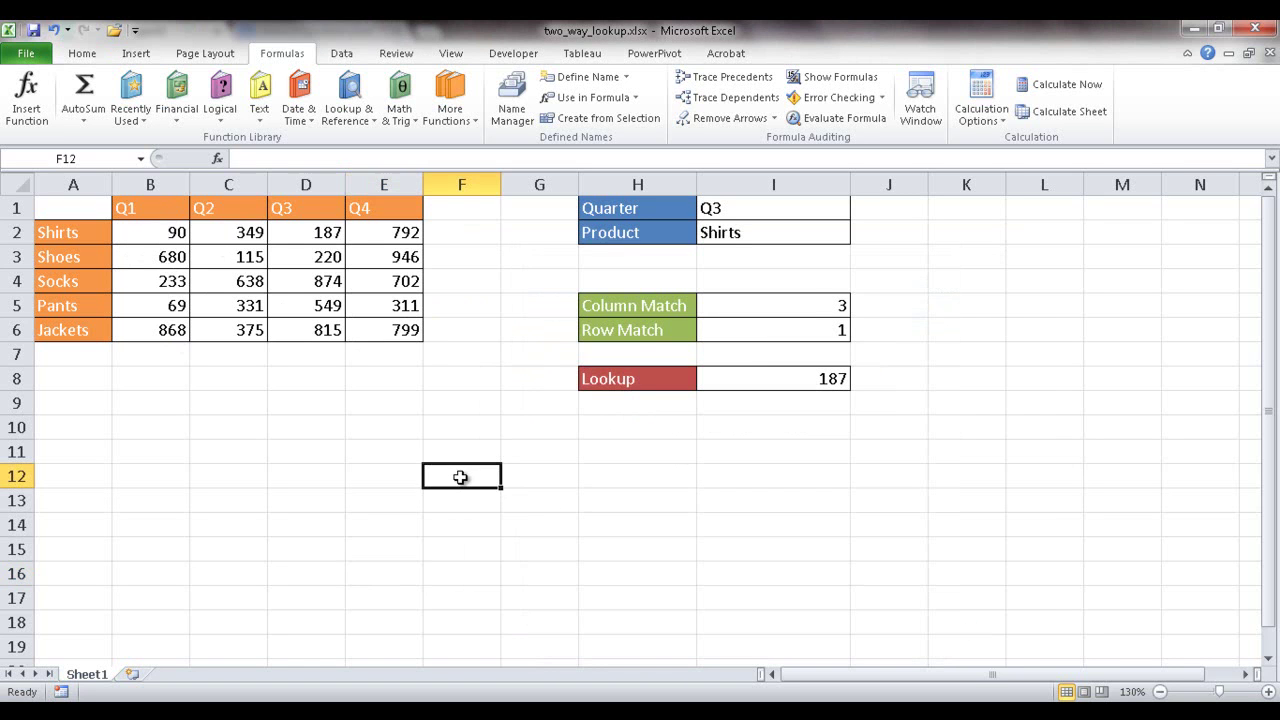
text(=)
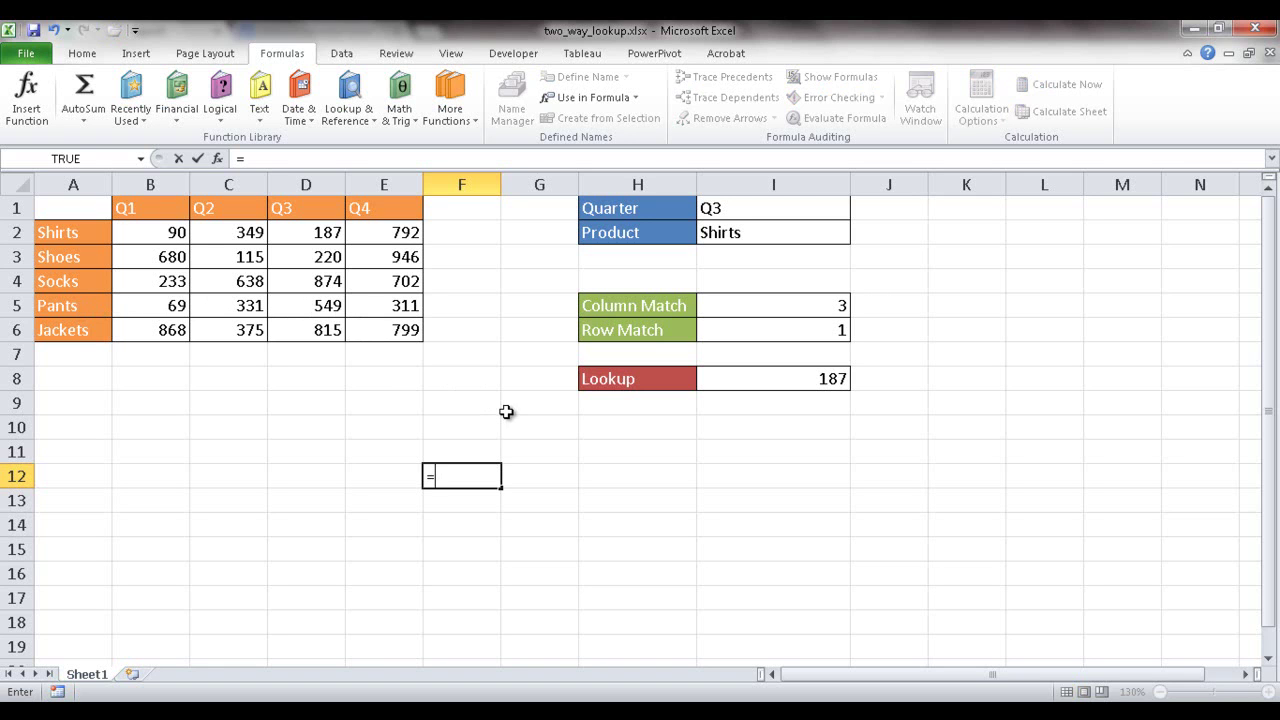
text(pant)
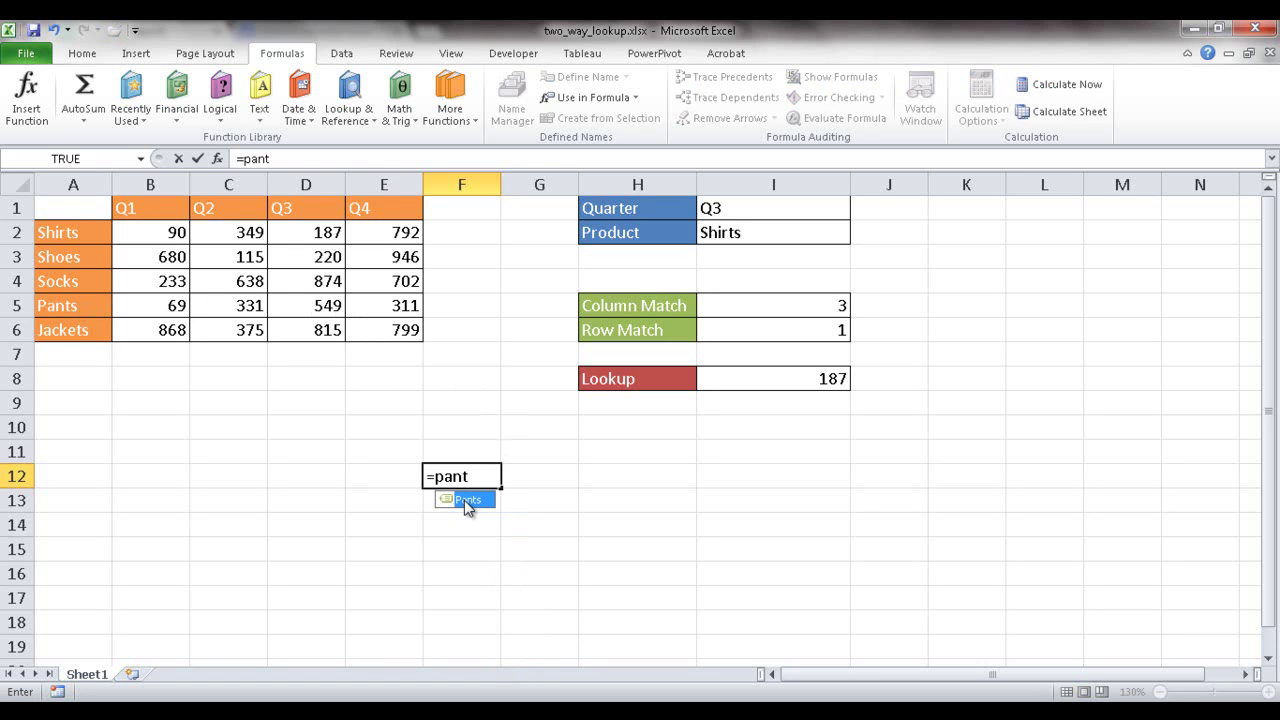
double_click(464, 500)
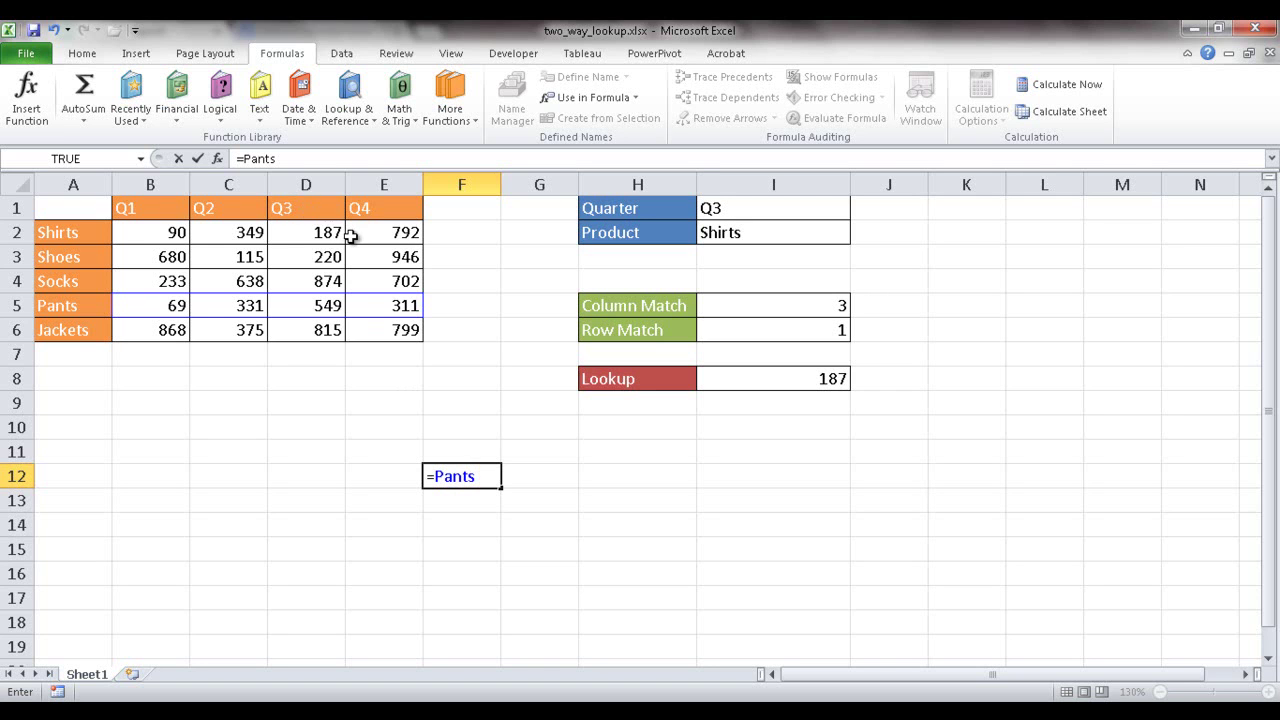
text(q3)
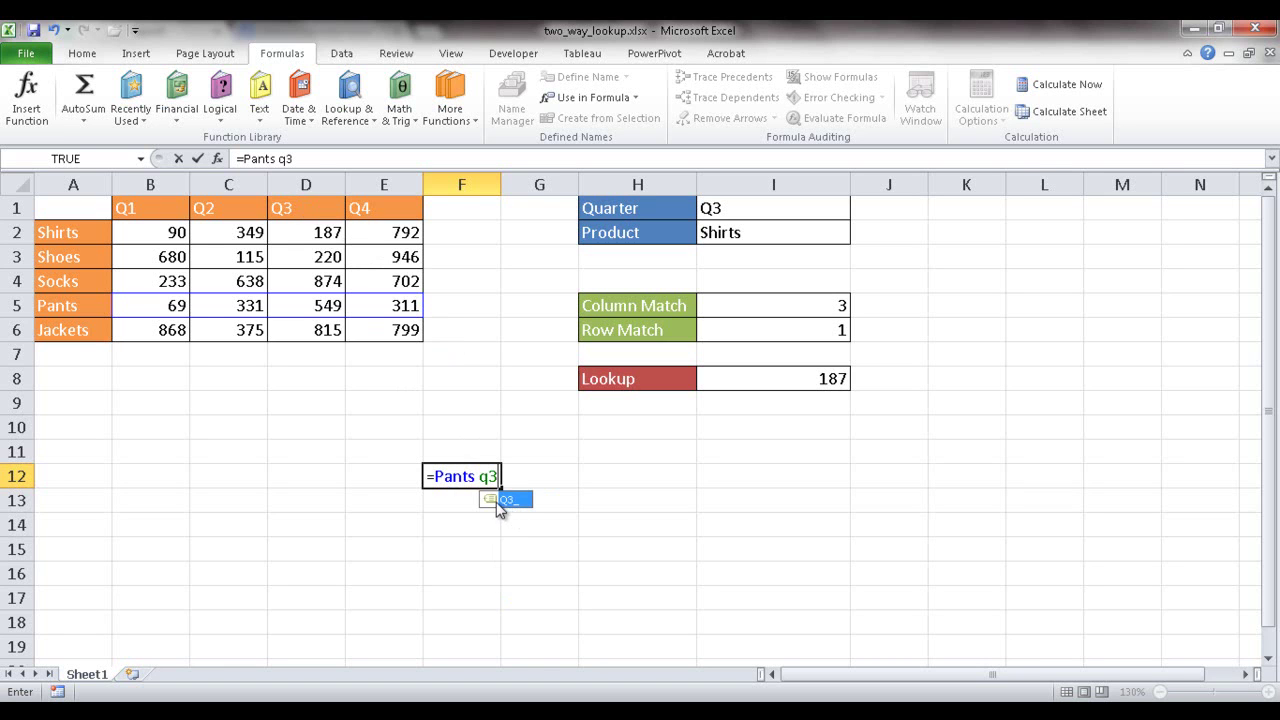
double_click(504, 504)
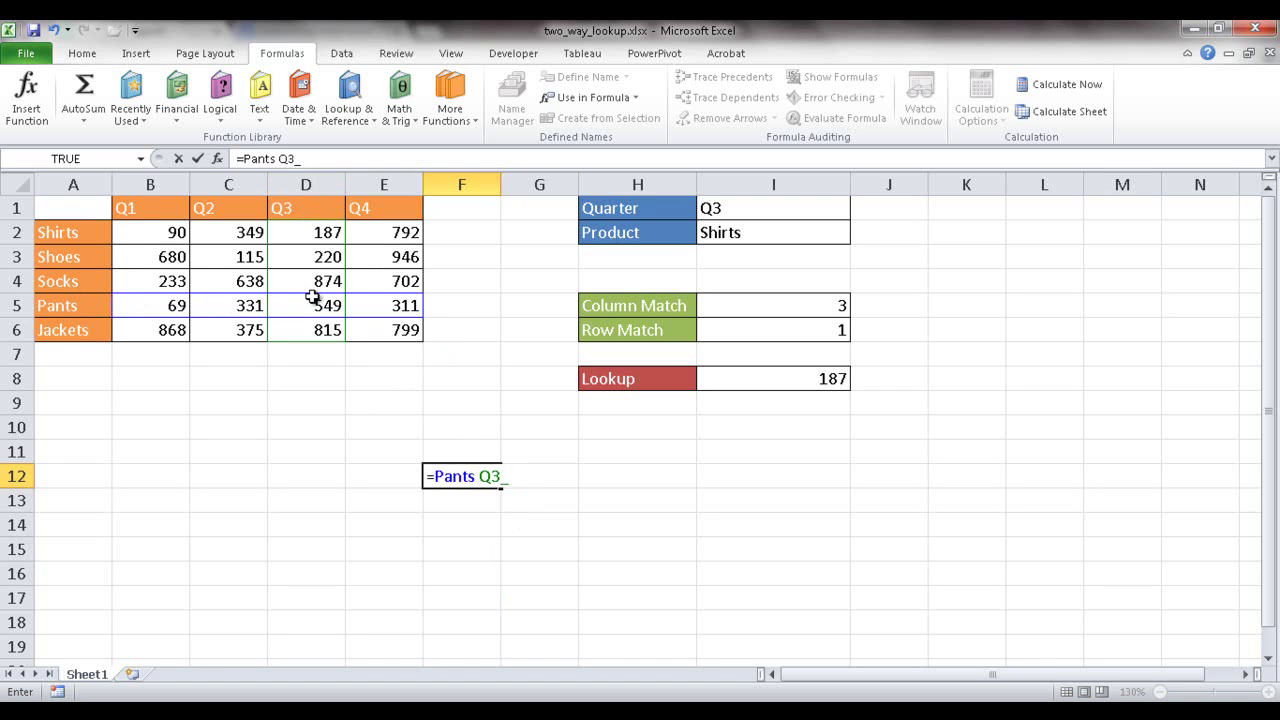
key(Return)
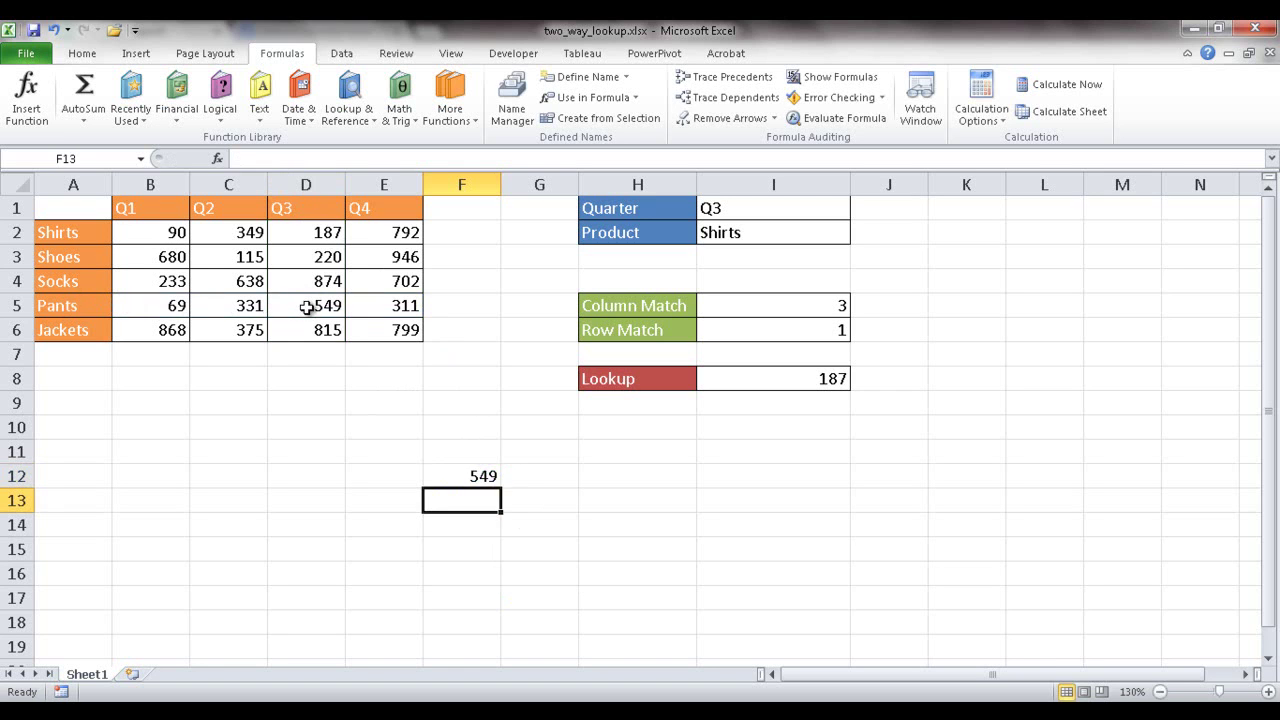
click(481, 482)
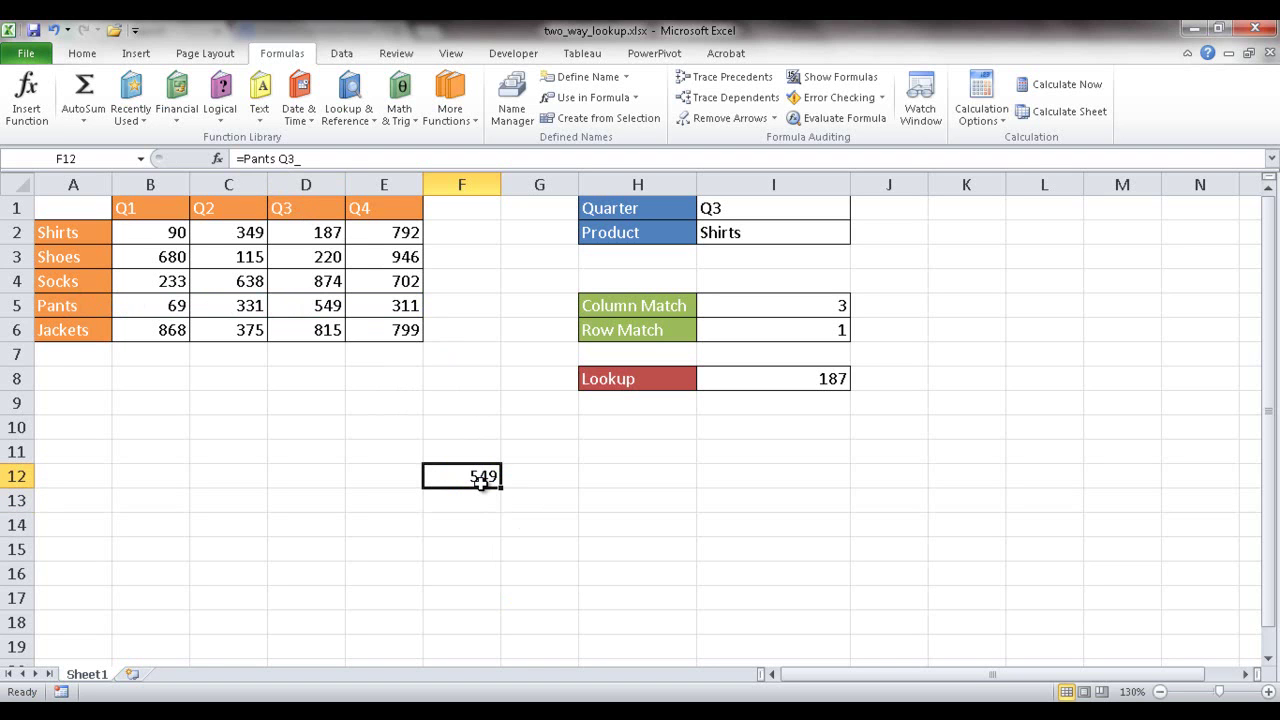